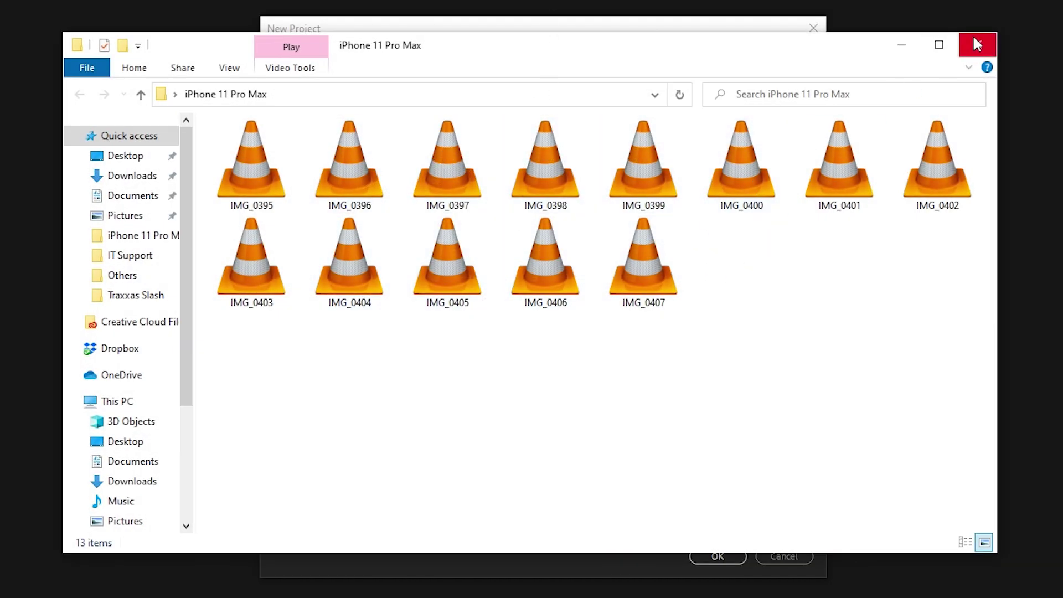
Close the Explorer window to return to the YouTube Tutorial New Project setup.
click(978, 53)
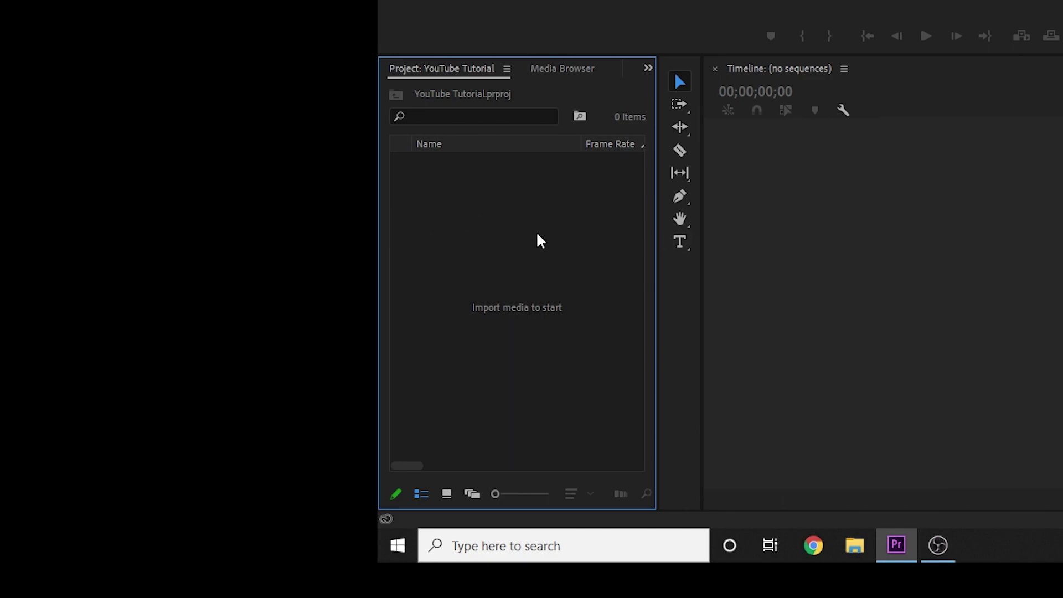
Open File Explorer to reach the iPhone 11 Pro Max footage folder.
click(855, 546)
Import all 13 IMG MOV clips from the iPhone 11 Pro Max folder into the Project panel.
click(304, 187)
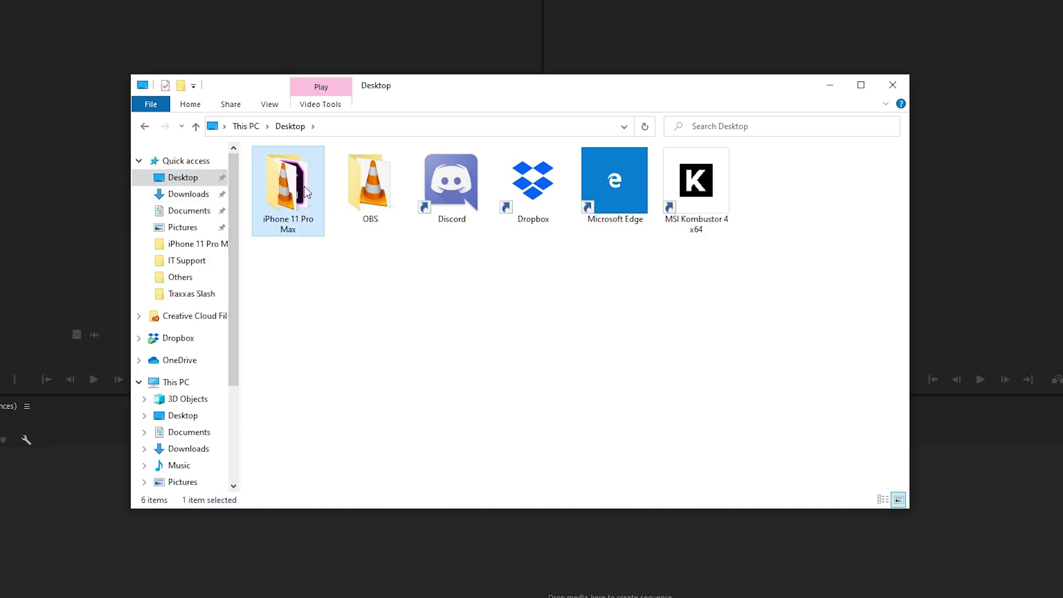
double_click(304, 186)
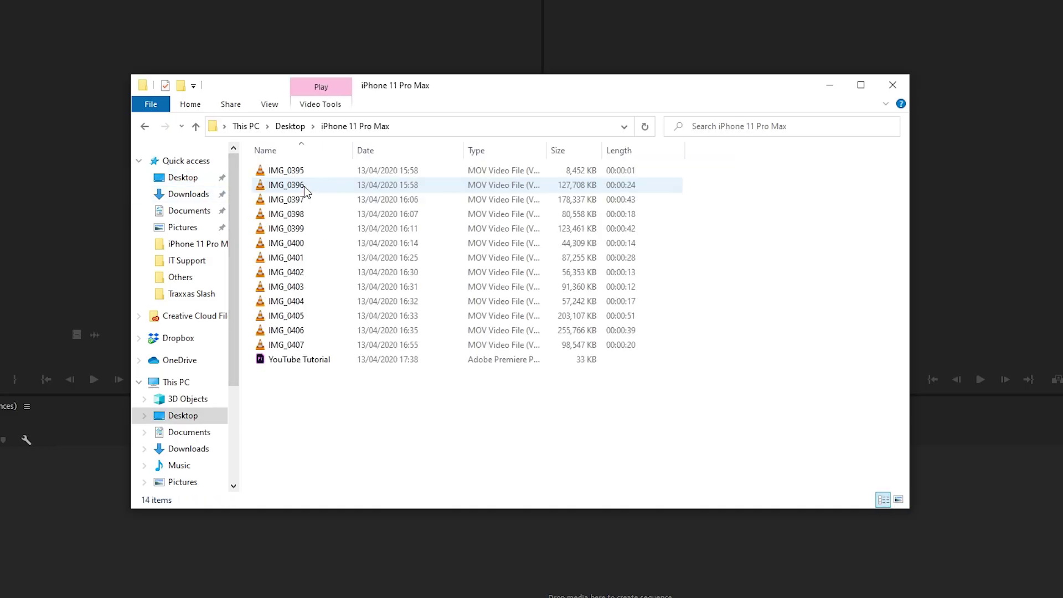
drag(246, 165, 302, 346)
drag(405, 259, 63, 451)
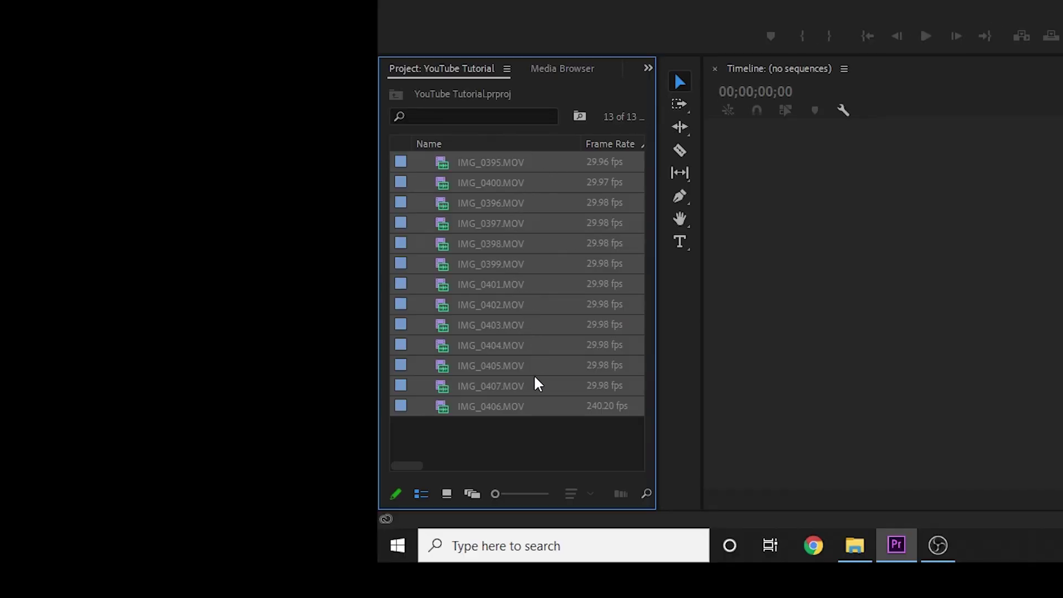
Deselect the imported clips and load IMG_0395.MOV in the Source monitor.
key(ctrl+shift+a)
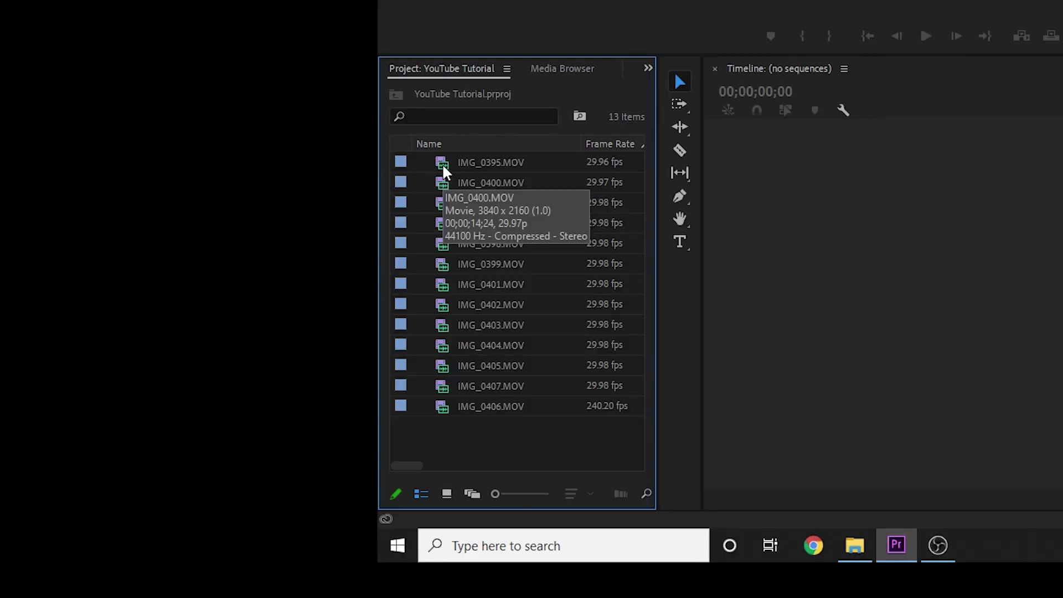
double_click(443, 164)
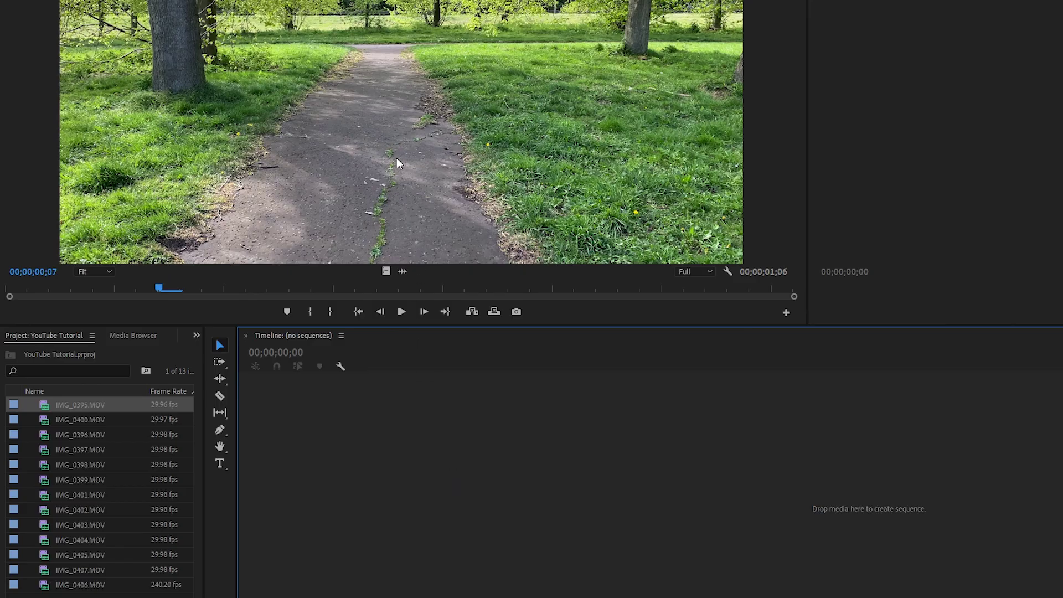
Create an IMG_0395 sequence from the park path clip and scrub through it.
drag(397, 158, 591, 455)
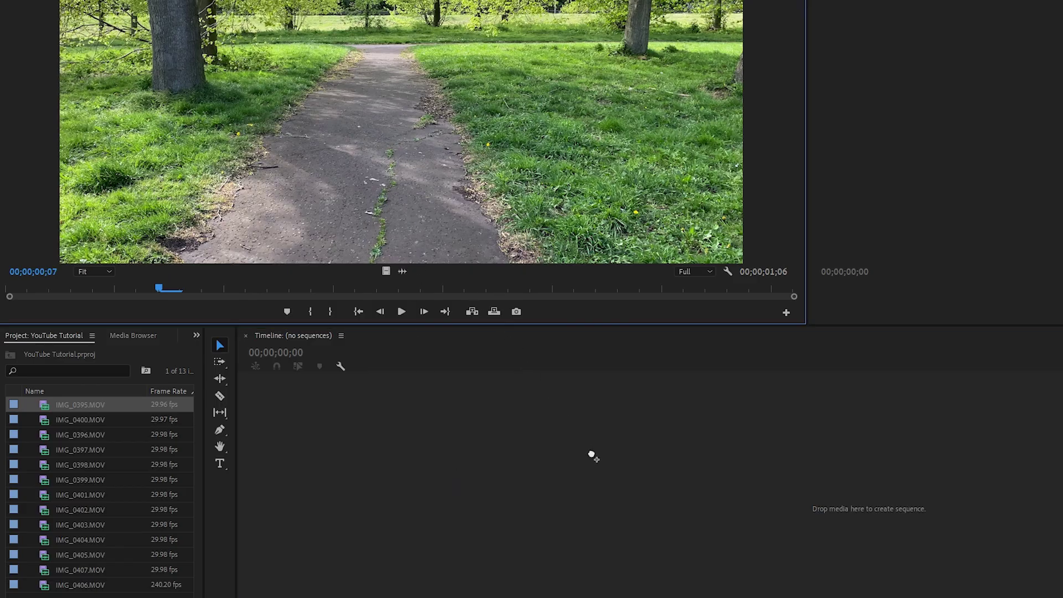
drag(624, 505, 624, 506)
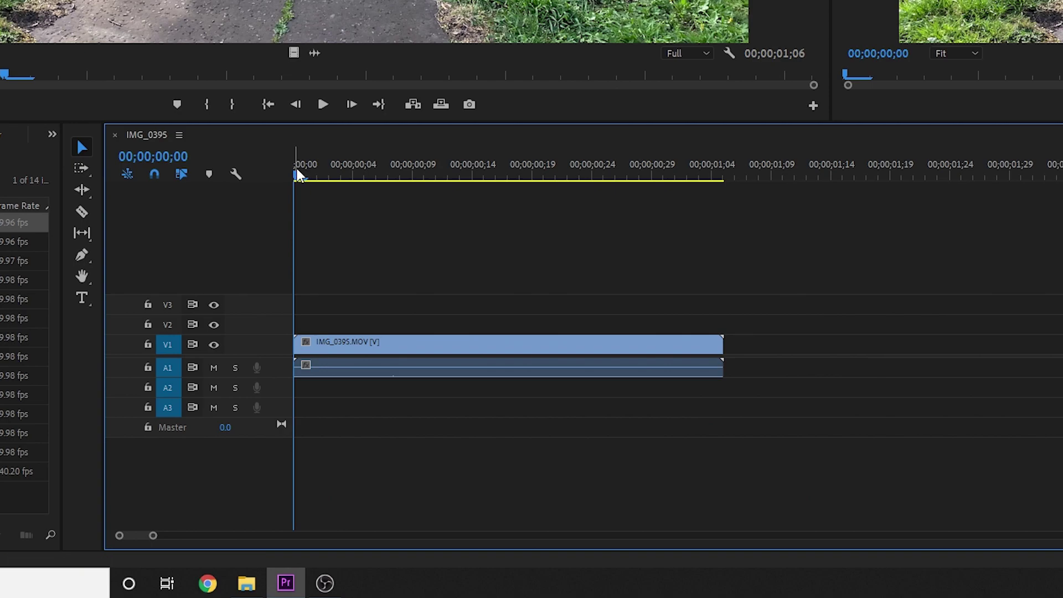
drag(298, 175, 521, 195)
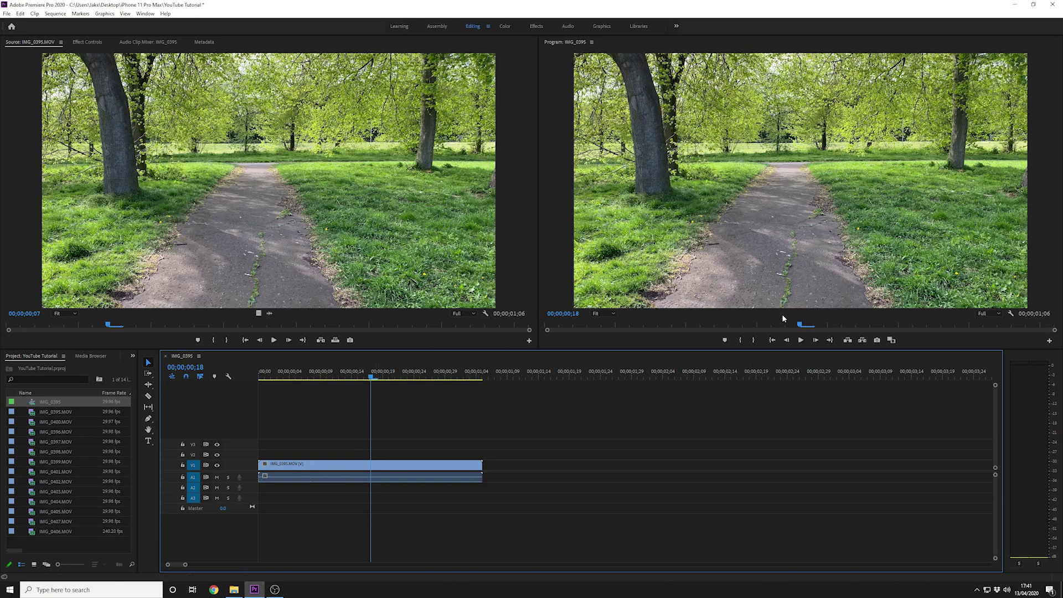
click(808, 233)
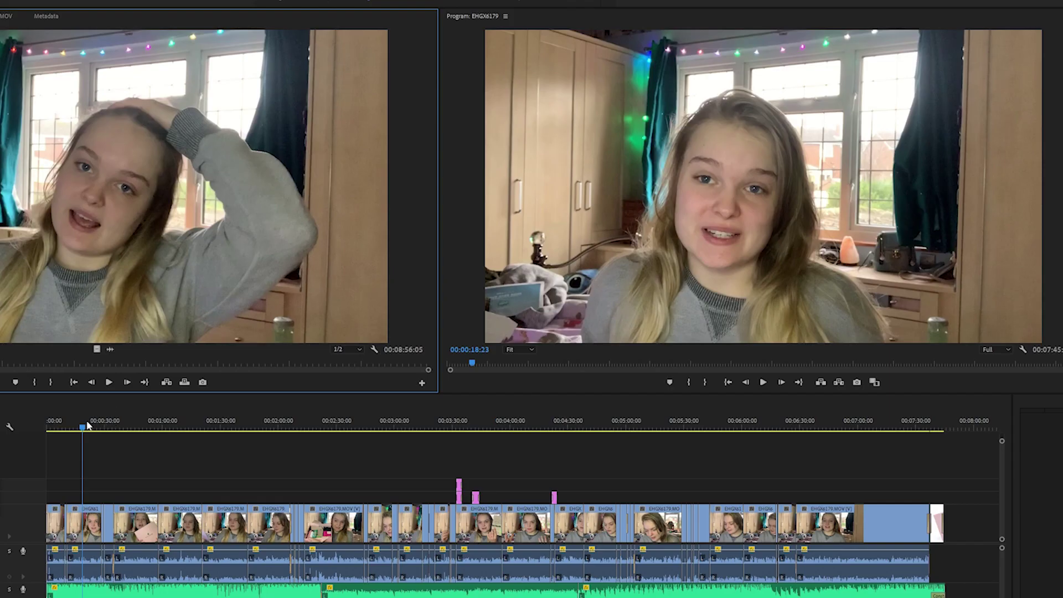
drag(84, 428, 114, 428)
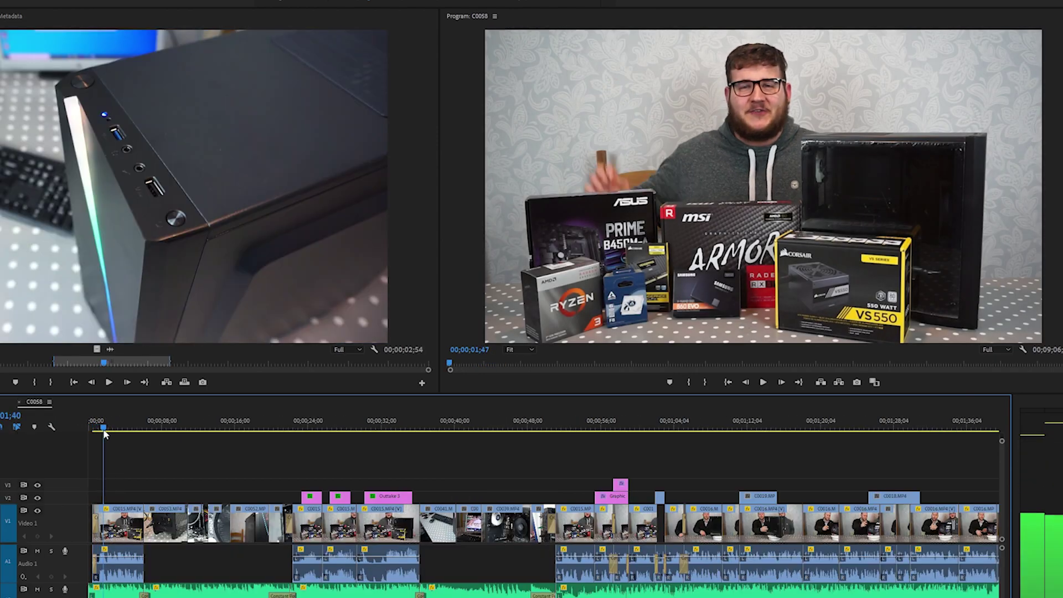
drag(102, 430, 197, 431)
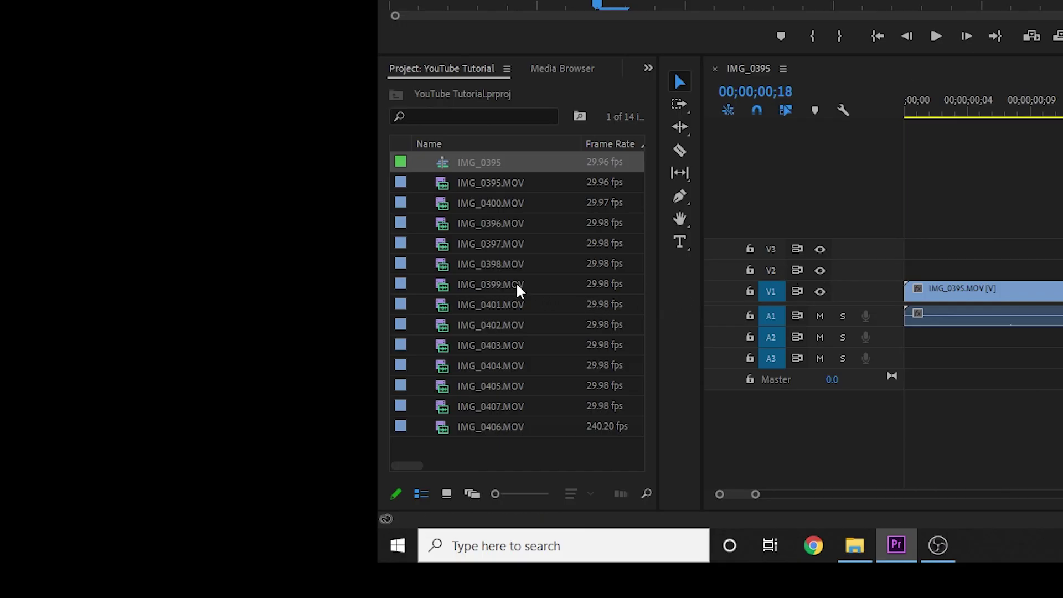
Add another project clip to the sequence after IMG_0395.
click(487, 262)
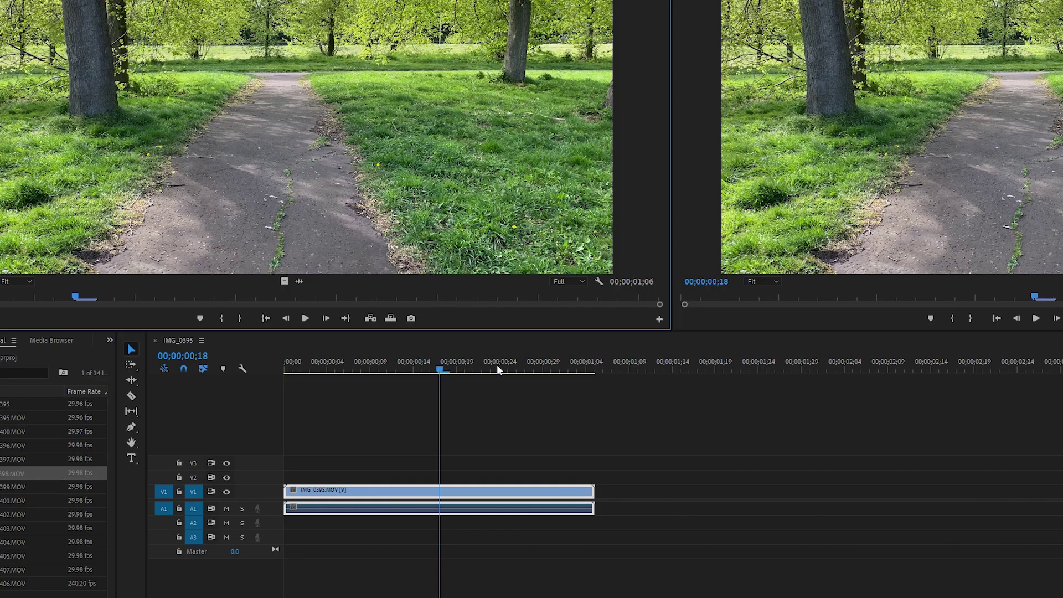
drag(306, 139, 598, 493)
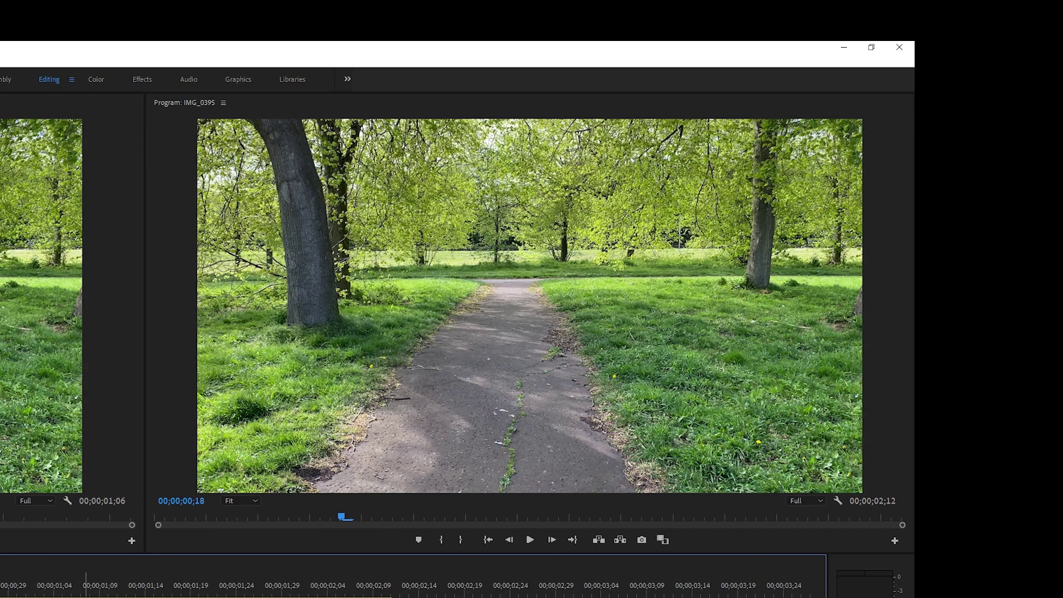
click(657, 258)
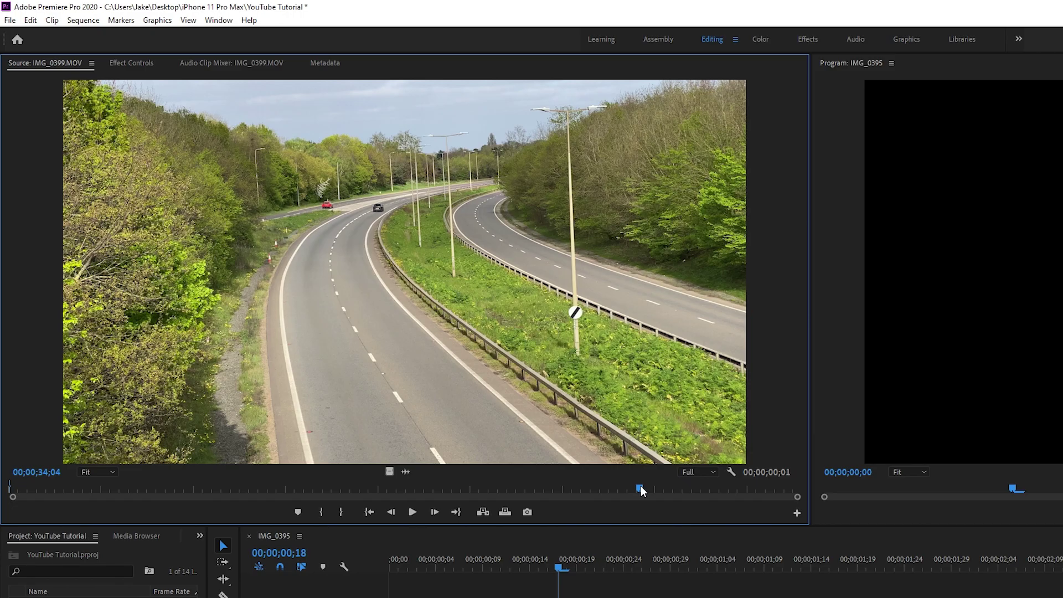
Mark In and Out points on IMG_0399 for a 00;00;05;19 road section.
key(i)
mouse_move(641, 486)
mouse_down()
mouse_move(746, 493)
mouse_move(729, 487)
mouse_move(668, 494)
mouse_move(749, 500)
mouse_move(684, 511)
mouse_up()
key(o)
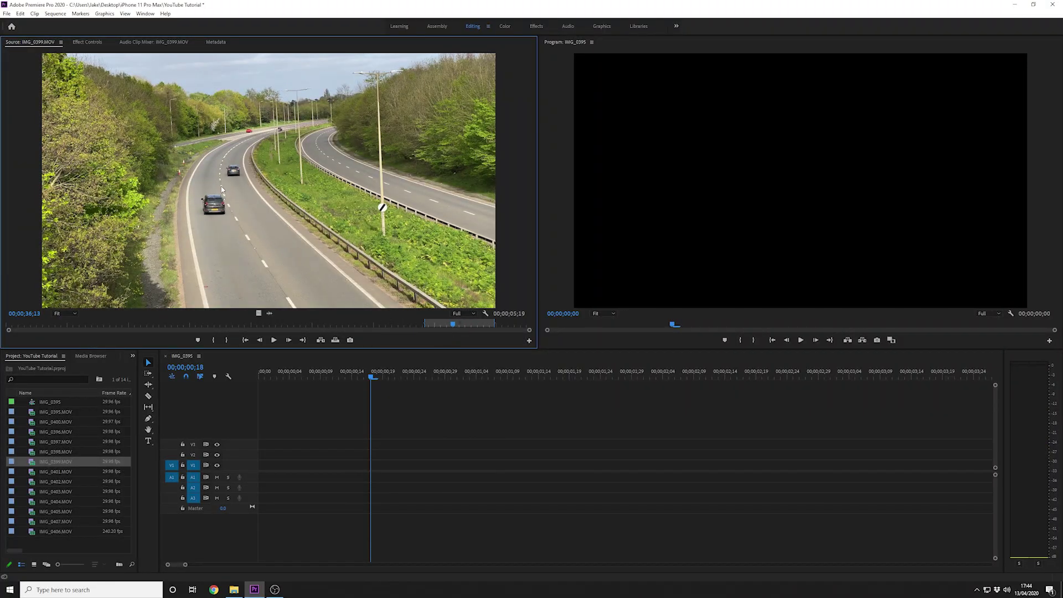
Place only the trimmed road clip's video on V1 at the sequence start.
drag(333, 350, 250, 278)
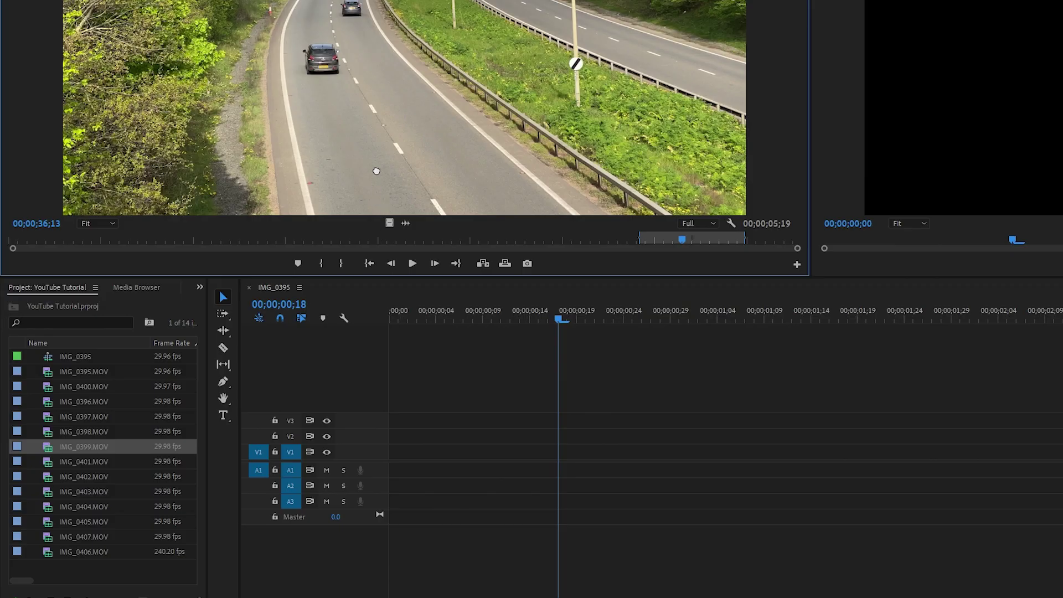
mouse_move(355, 177)
mouse_down()
mouse_move(416, 410)
mouse_move(393, 446)
mouse_move(354, 167)
mouse_up()
drag(435, 310, 389, 176)
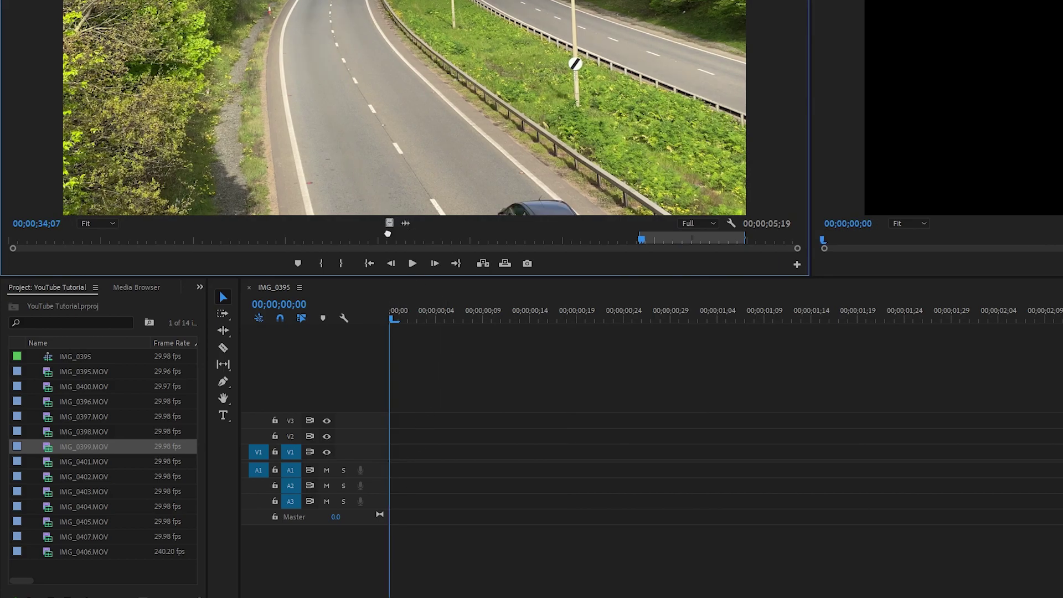
drag(388, 233, 380, 460)
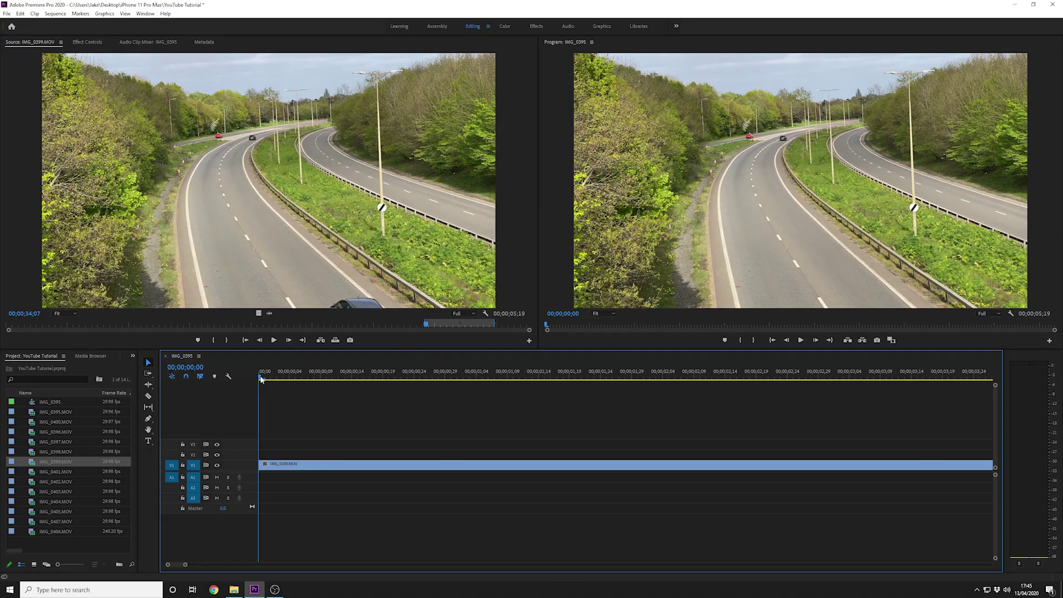
Review the road footage, expand V1 to show thumbnails, and select the clip.
drag(392, 318, 572, 333)
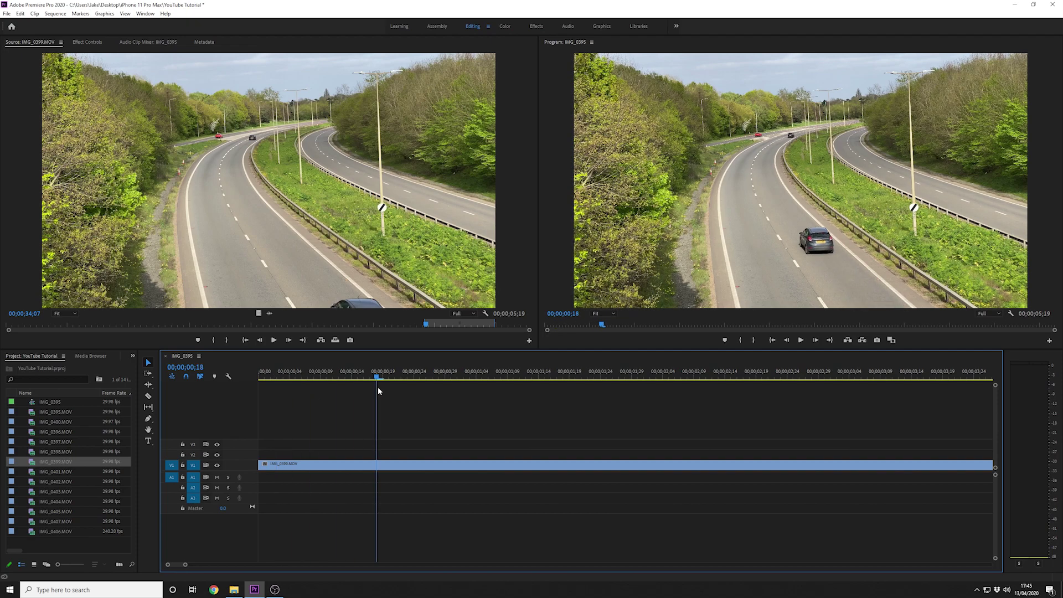
drag(378, 388, 892, 430)
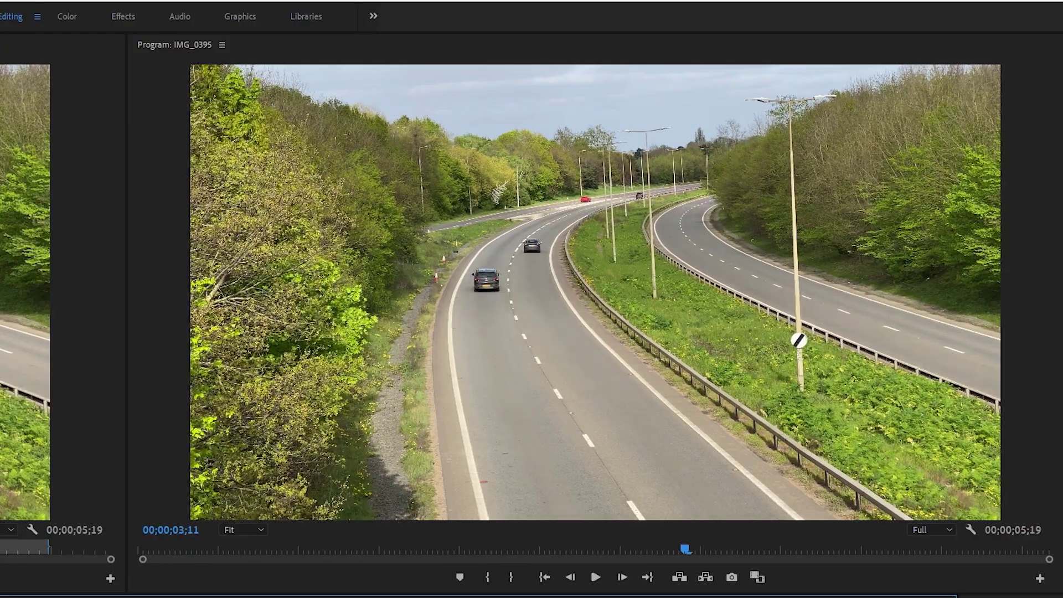
drag(780, 597, 93, 597)
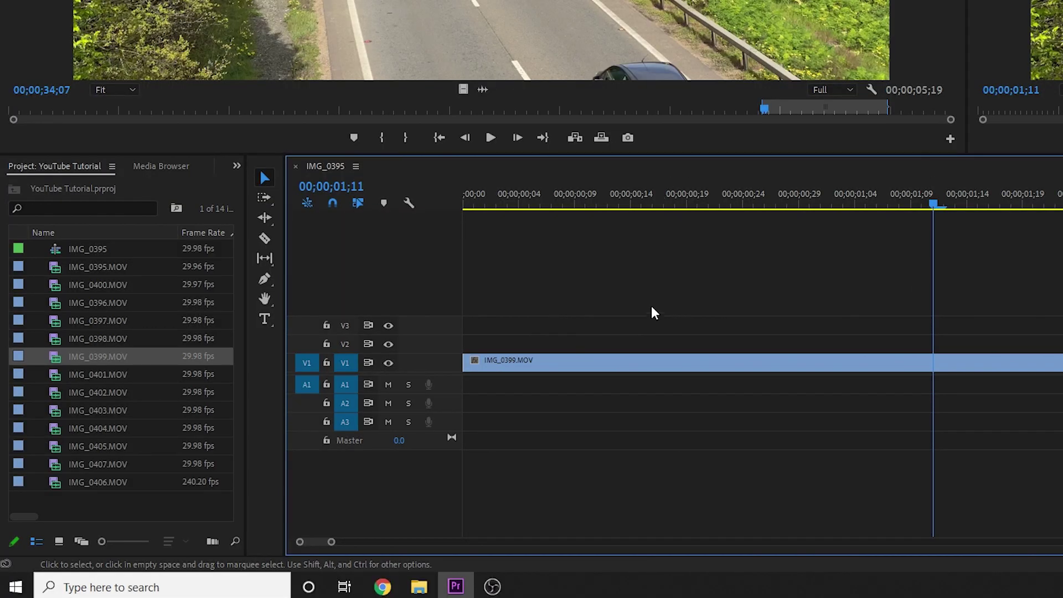
double_click(446, 360)
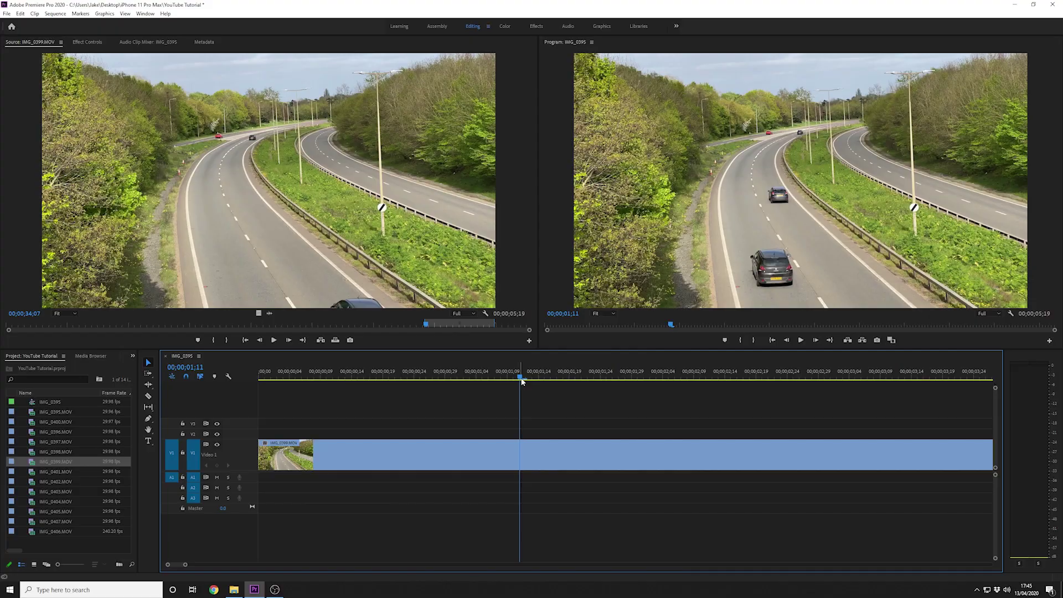
drag(933, 211, 622, 236)
drag(347, 394, 394, 430)
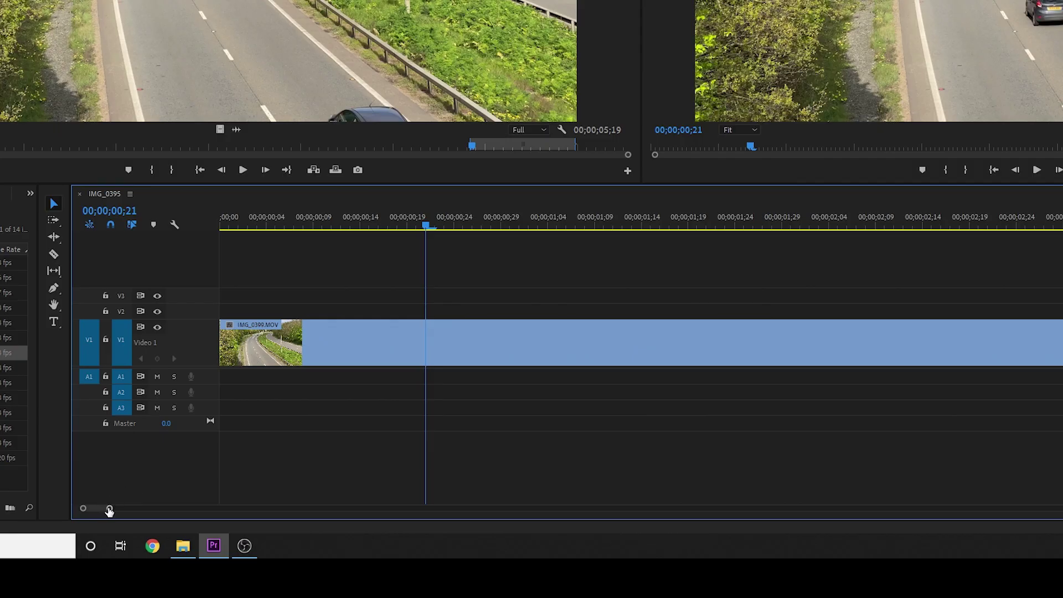
drag(109, 509, 541, 508)
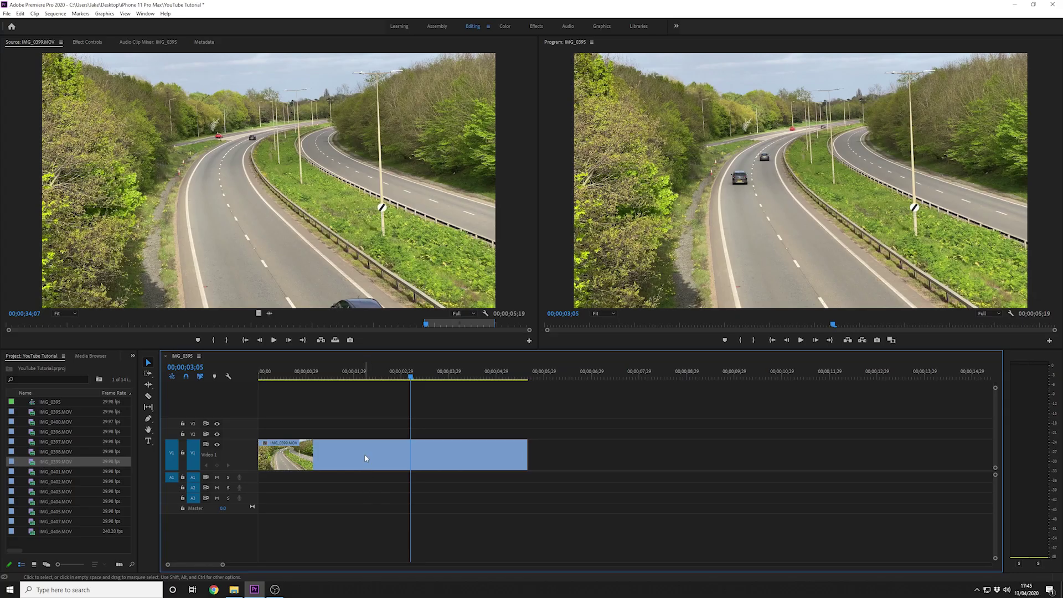
click(364, 455)
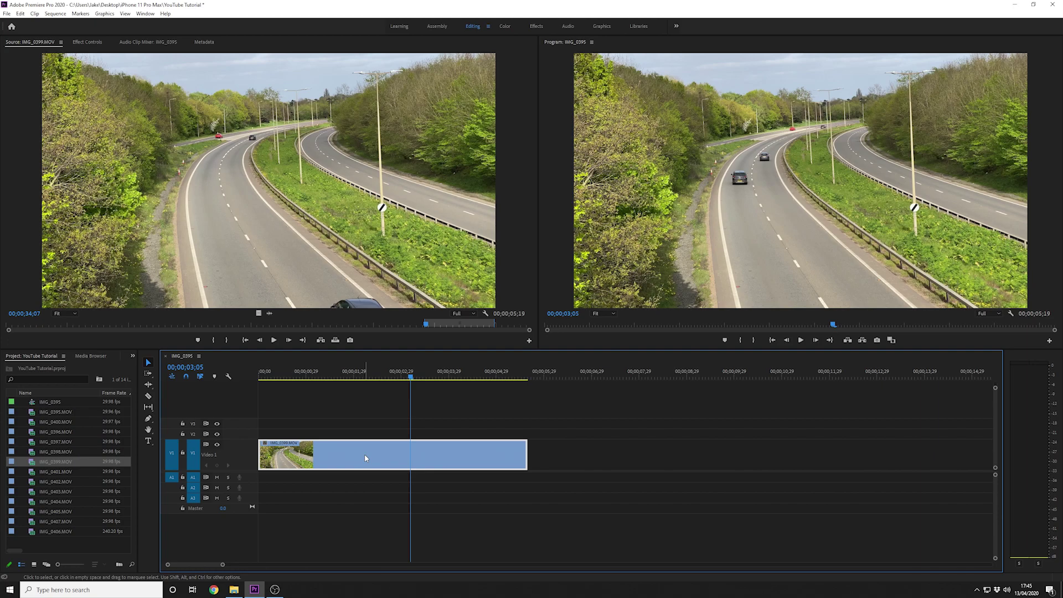
Swap the video-only clip for the full IMG_0399 clip with audio on V1/A1, then play it back.
key(Delete)
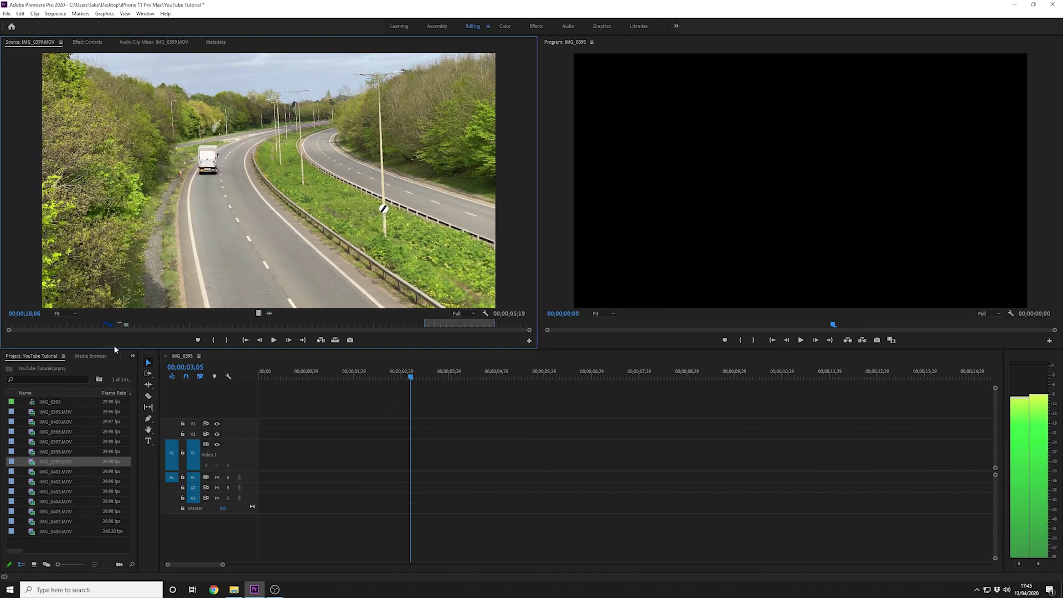
key(space)
key(Home)
key(ctrl+shift+x)
drag(465, 325, 520, 325)
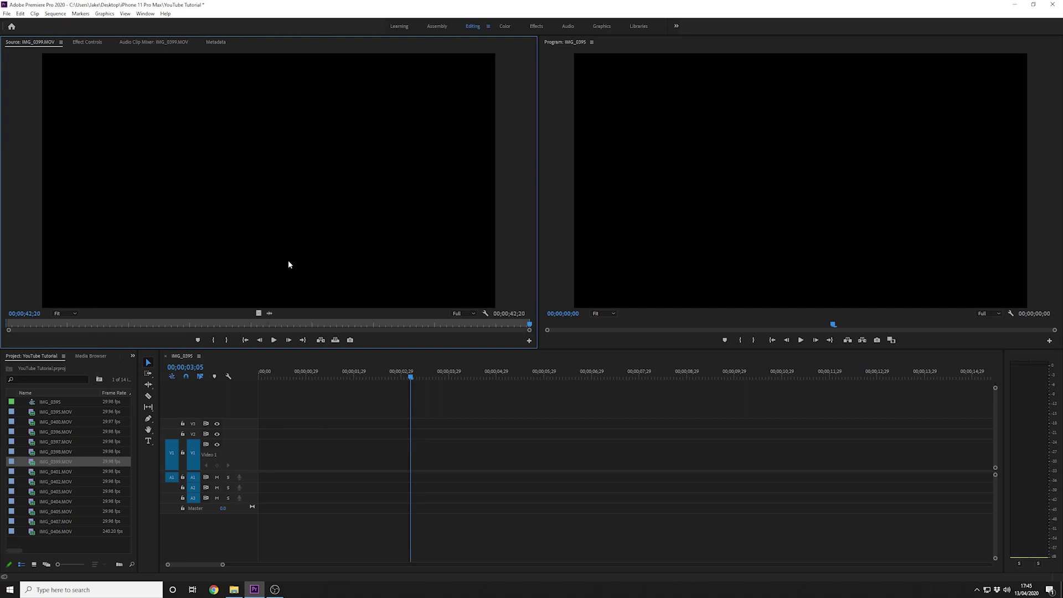
drag(267, 191, 259, 449)
drag(419, 387, 821, 406)
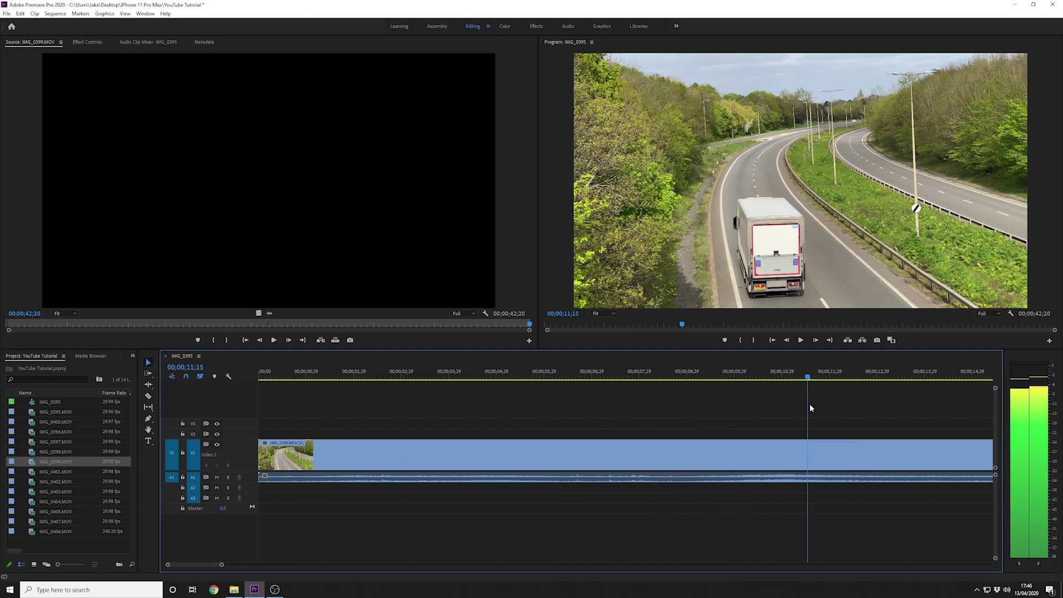
key(space)
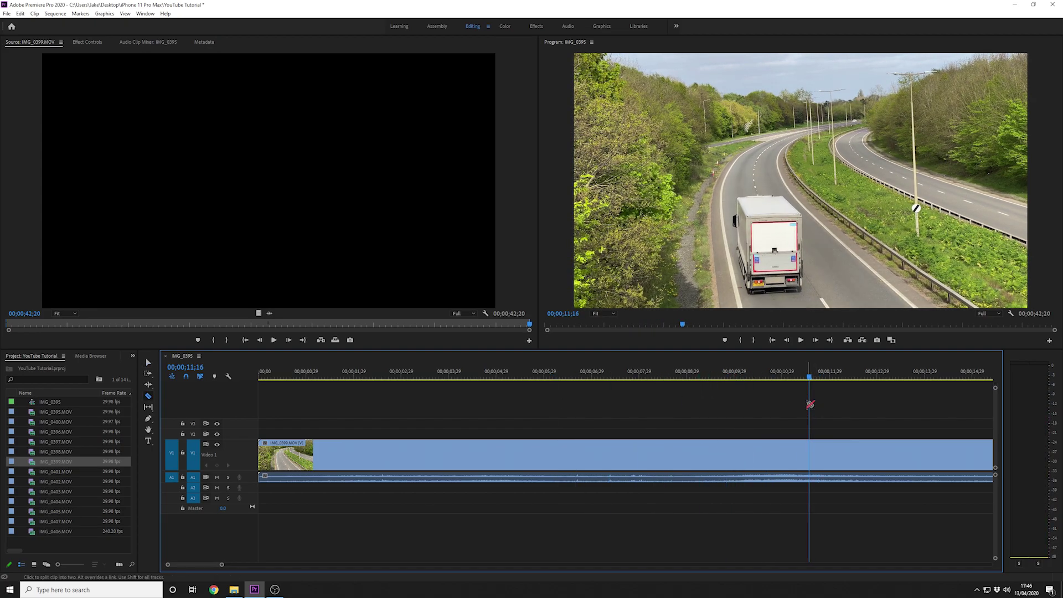
Razor the road clip at 00;00;11;08, delete the opening part and close the gap.
click(148, 396)
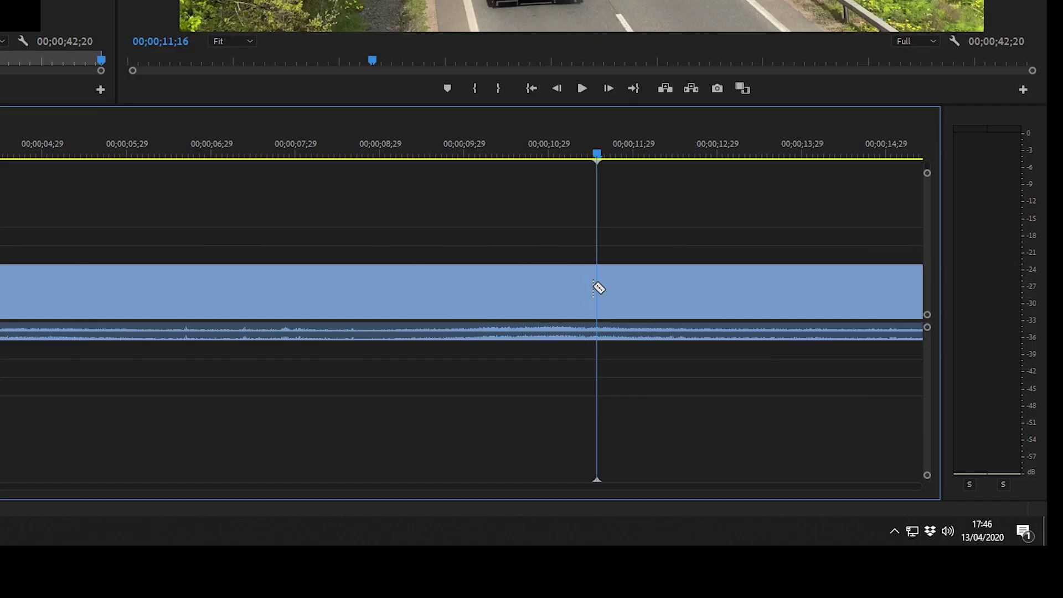
click(599, 283)
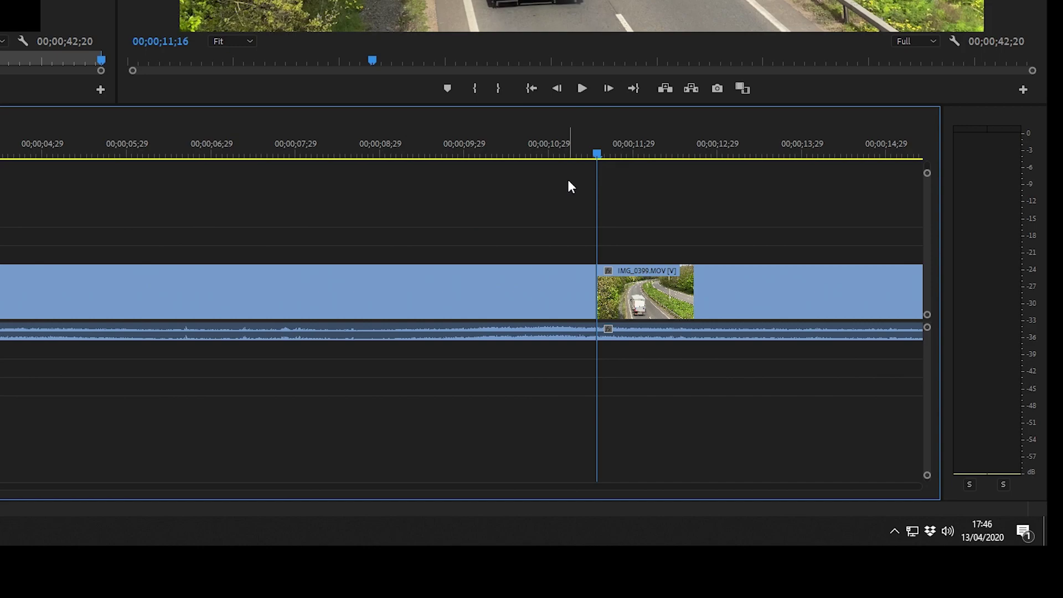
drag(582, 155, 575, 155)
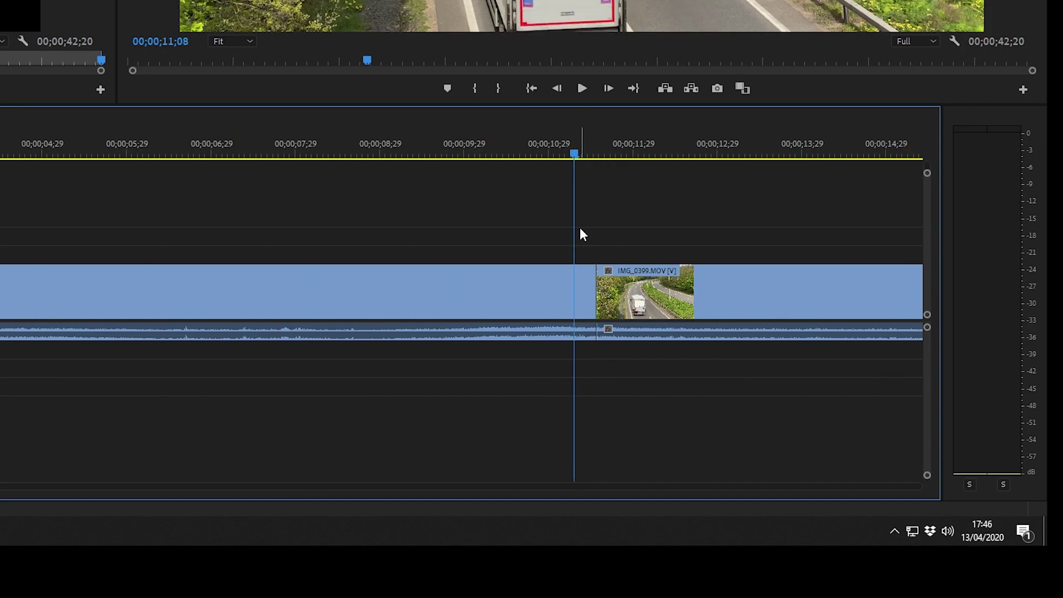
drag(580, 228, 595, 331)
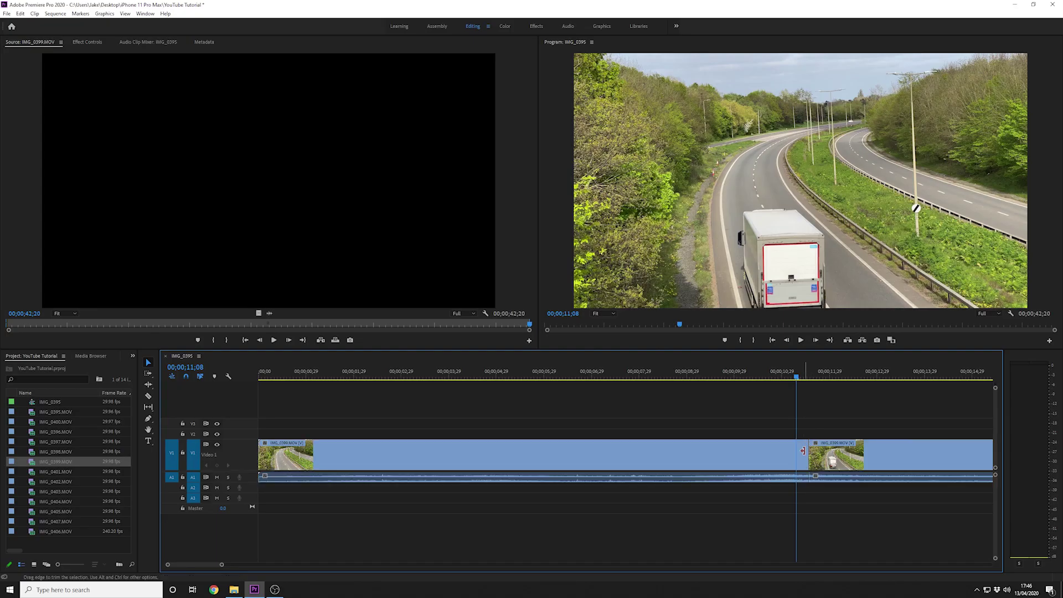
click(770, 449)
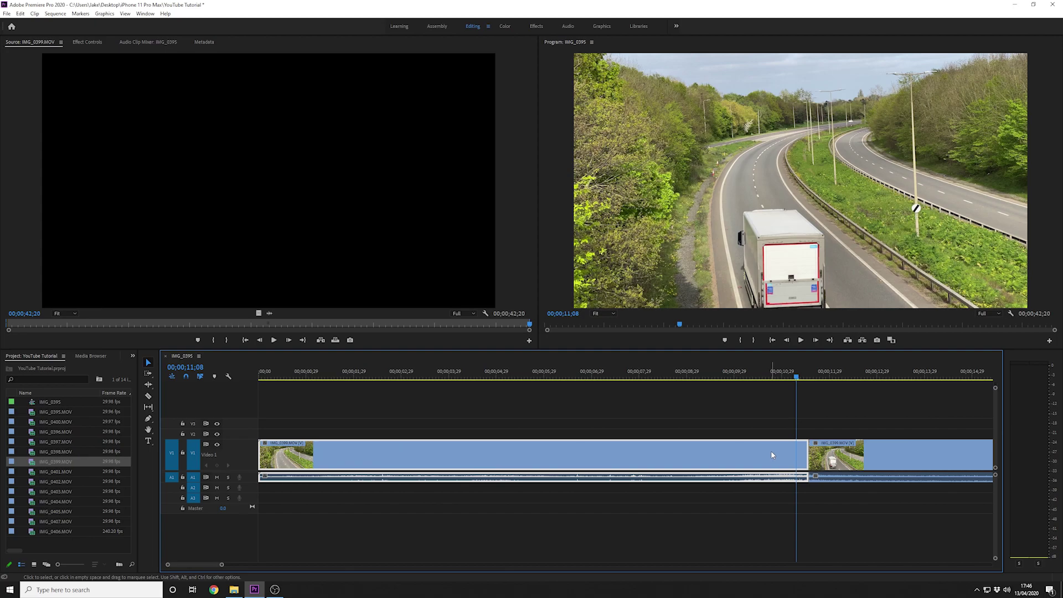
key(Delete)
click(706, 456)
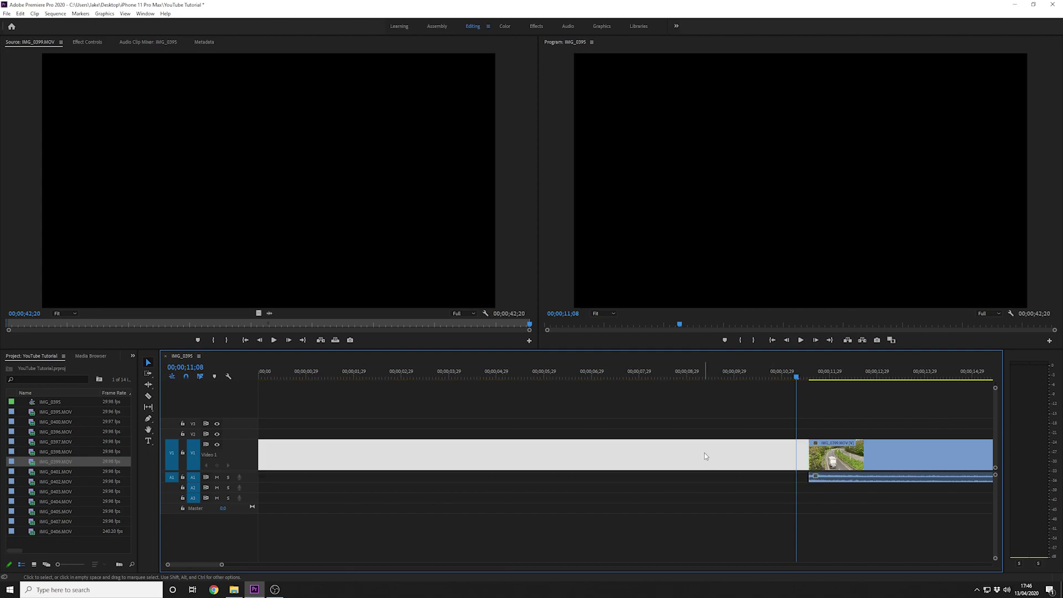
key(Delete)
Razor the road clip again at 00;00;06;28 and delete everything after it.
drag(390, 375, 206, 377)
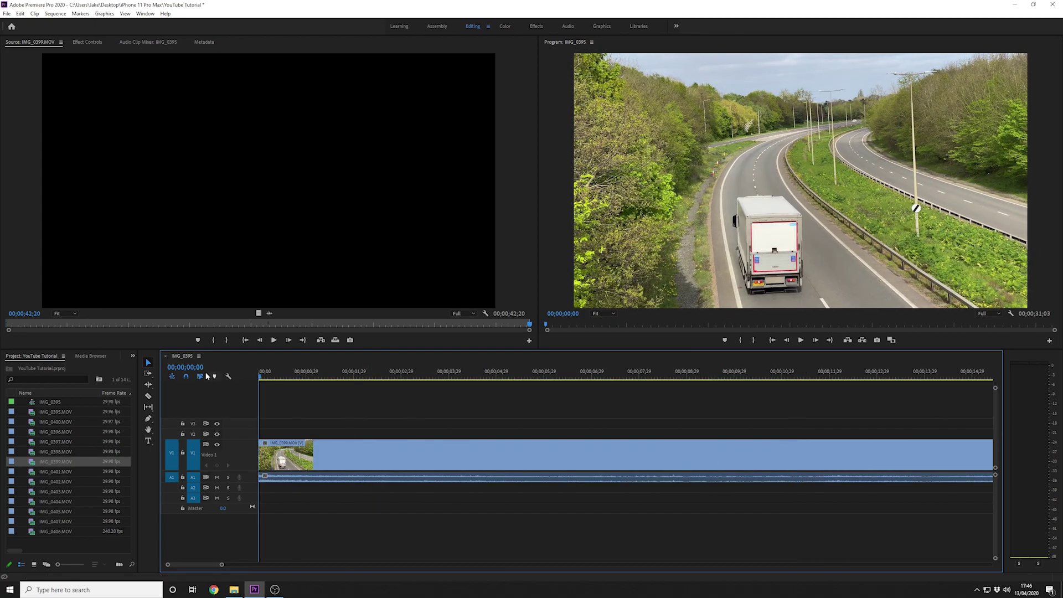
key(space)
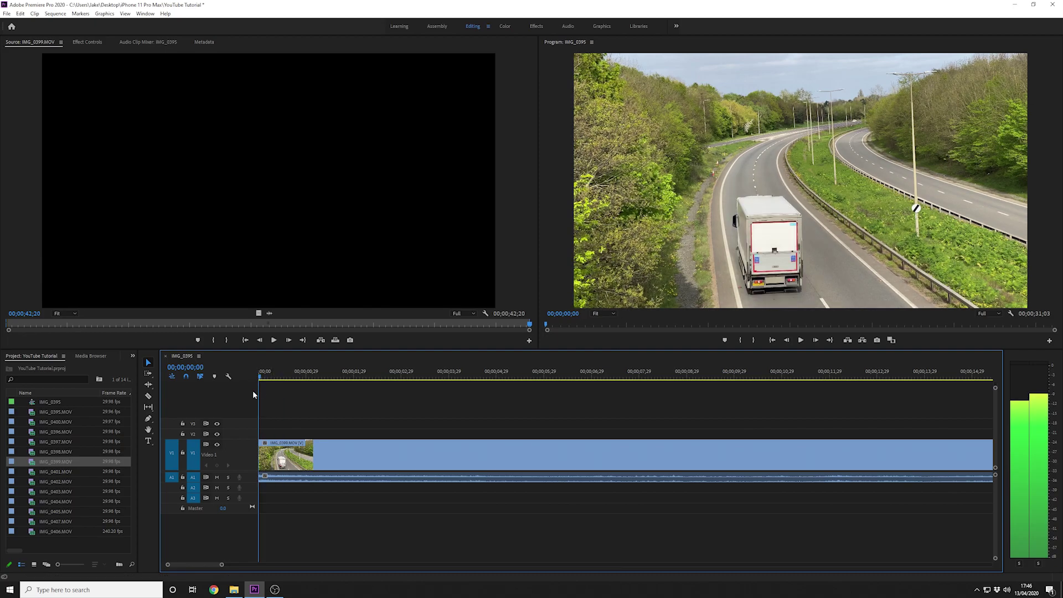
drag(323, 397, 591, 407)
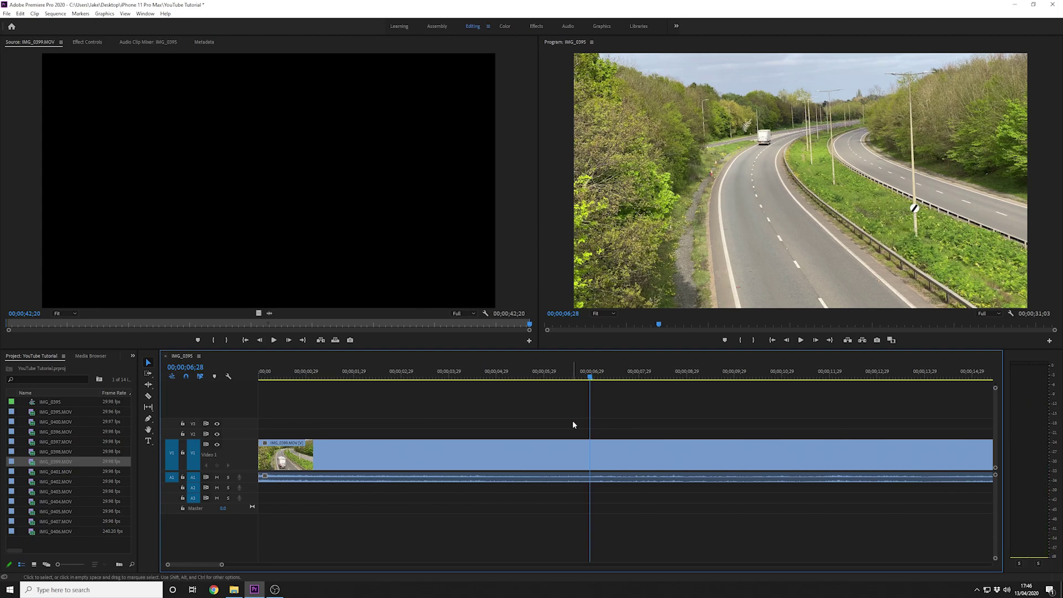
key(c)
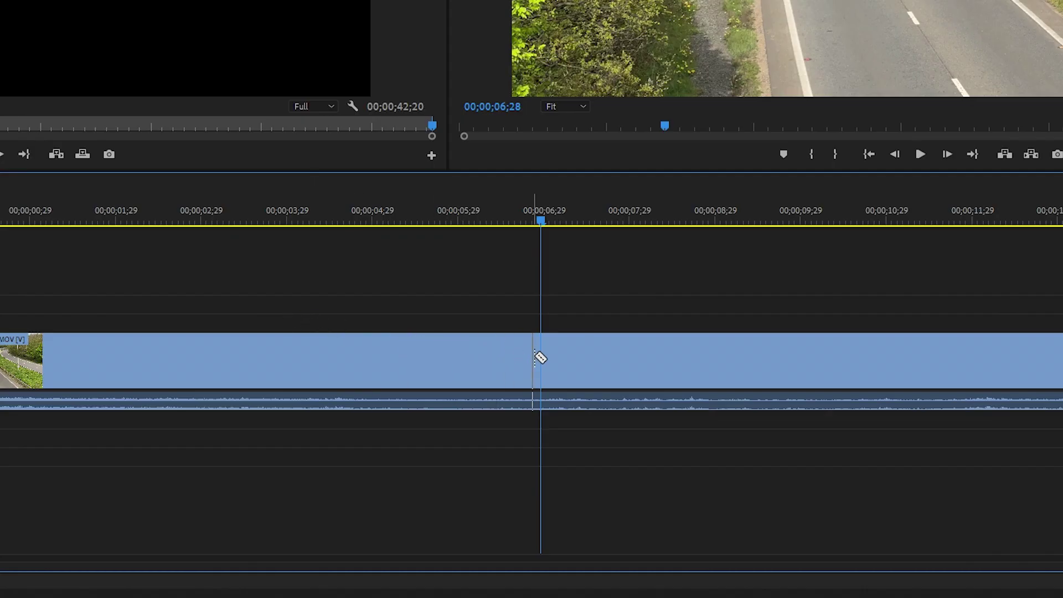
click(544, 360)
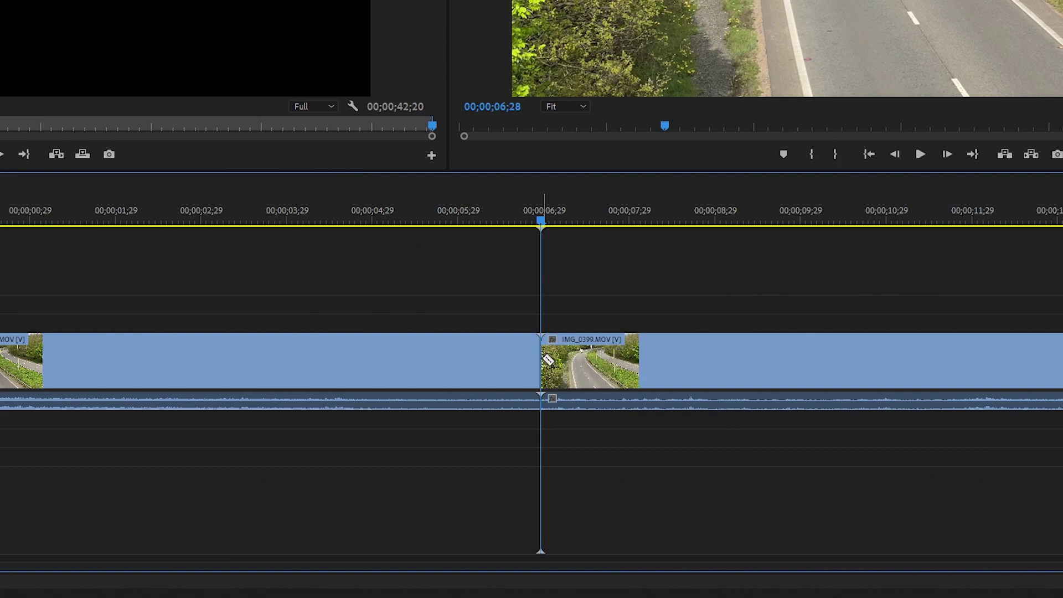
click(648, 365)
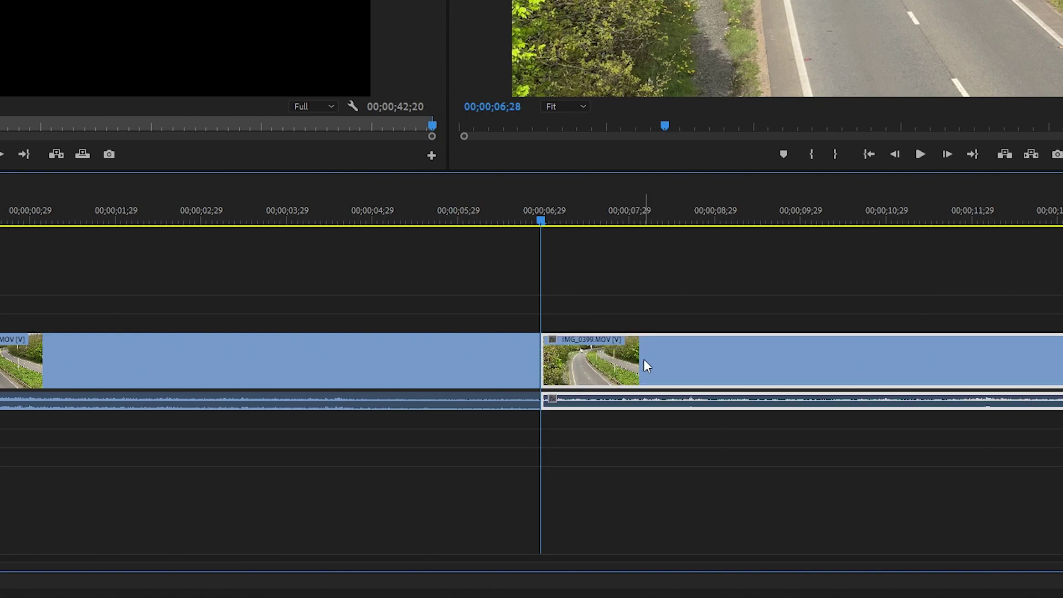
key(Delete)
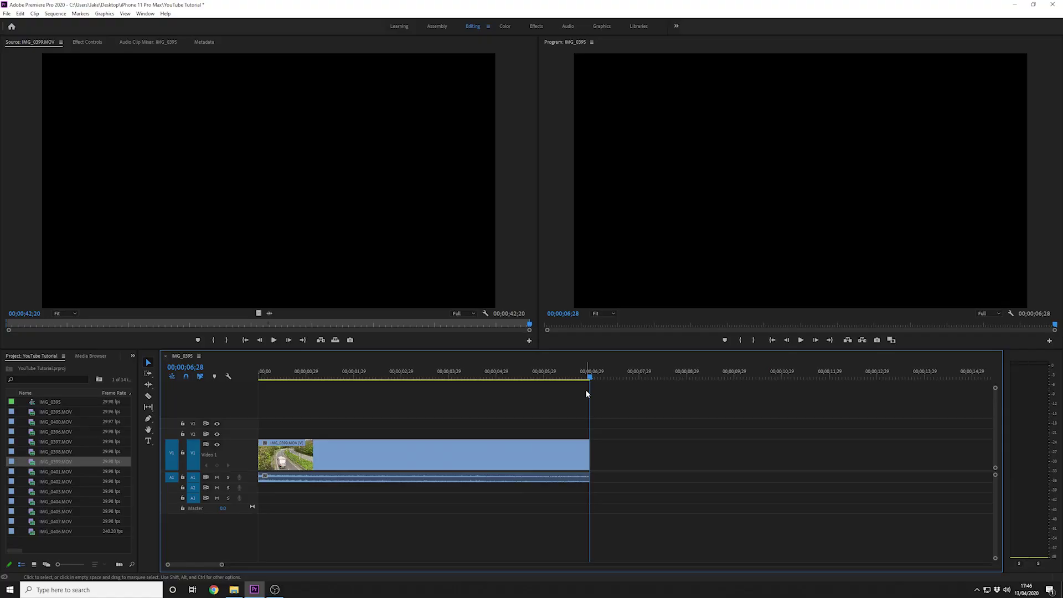
drag(590, 377, 423, 404)
Load the IMG_0398 flag clip, play it and mark an Out point about 7 seconds in.
click(36, 452)
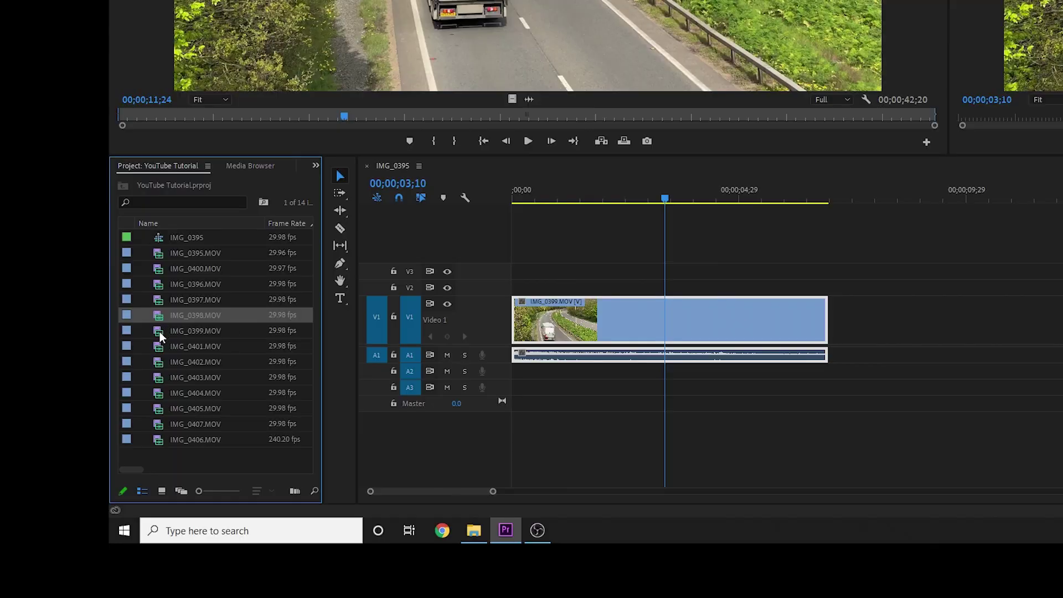
double_click(159, 332)
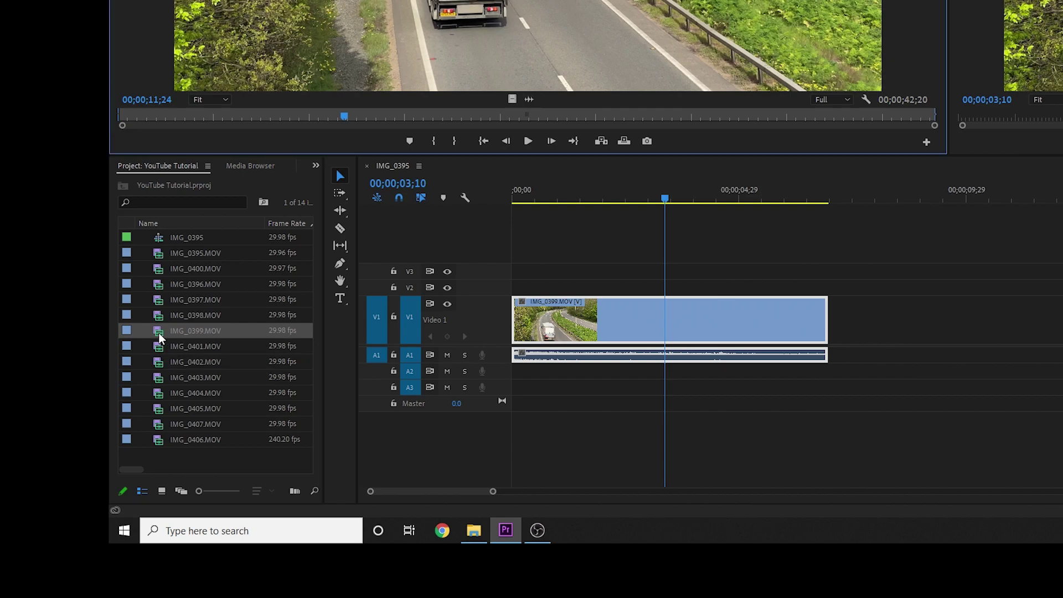
double_click(155, 301)
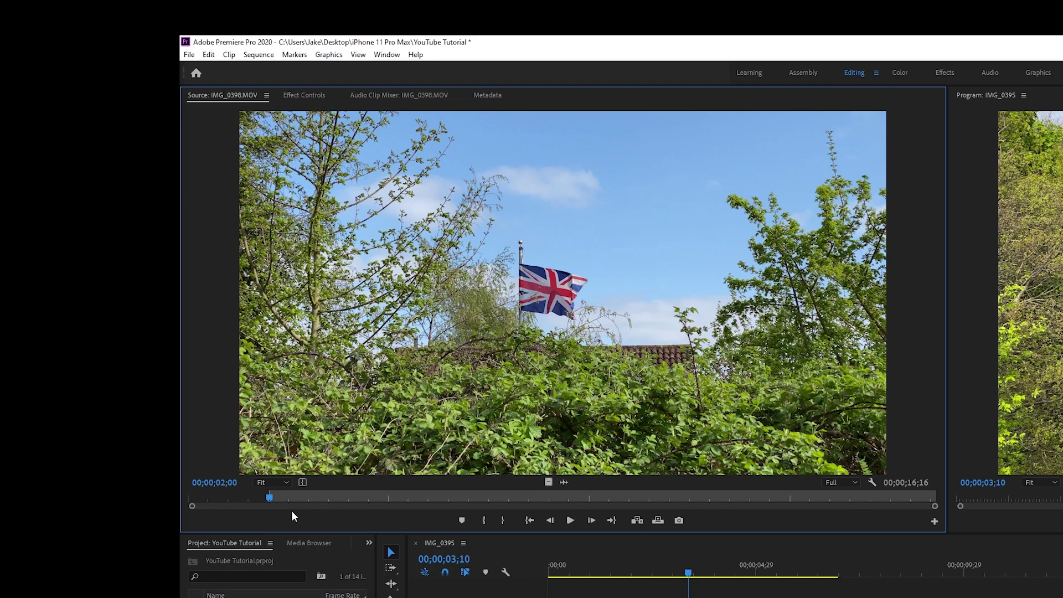
key(space)
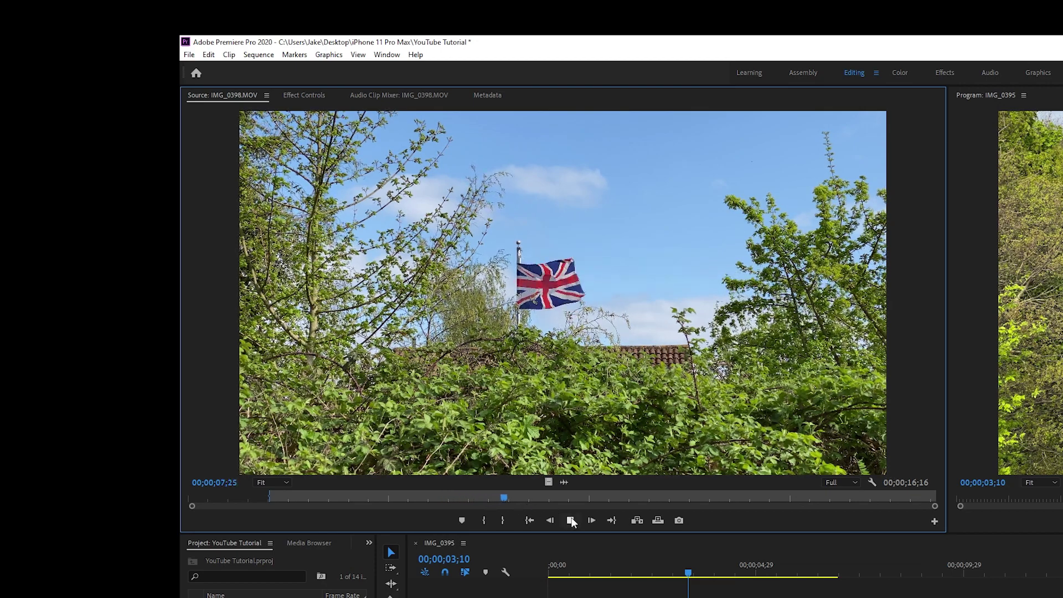
key(o)
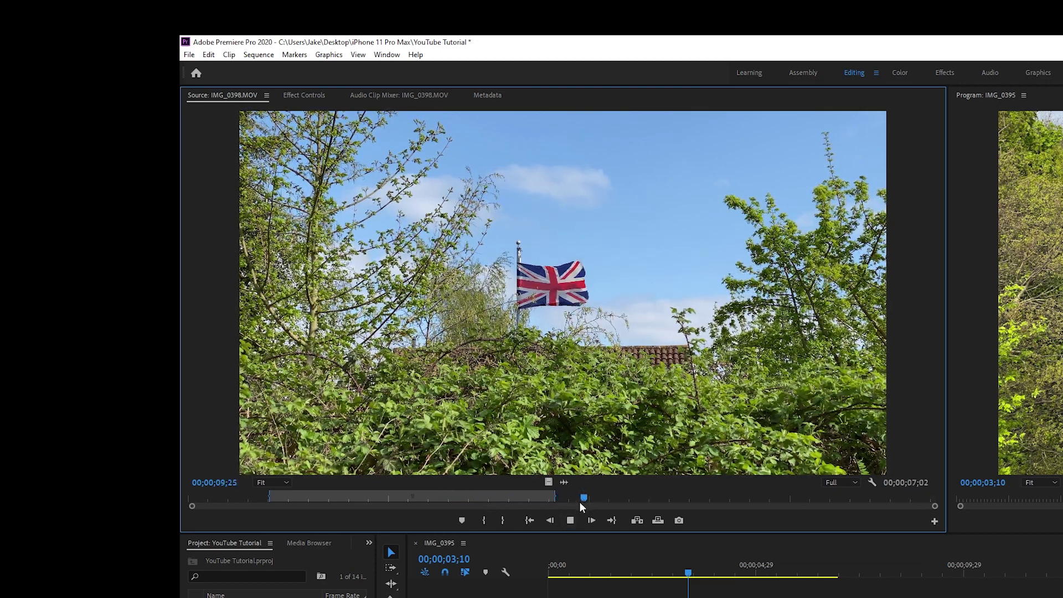
key(space)
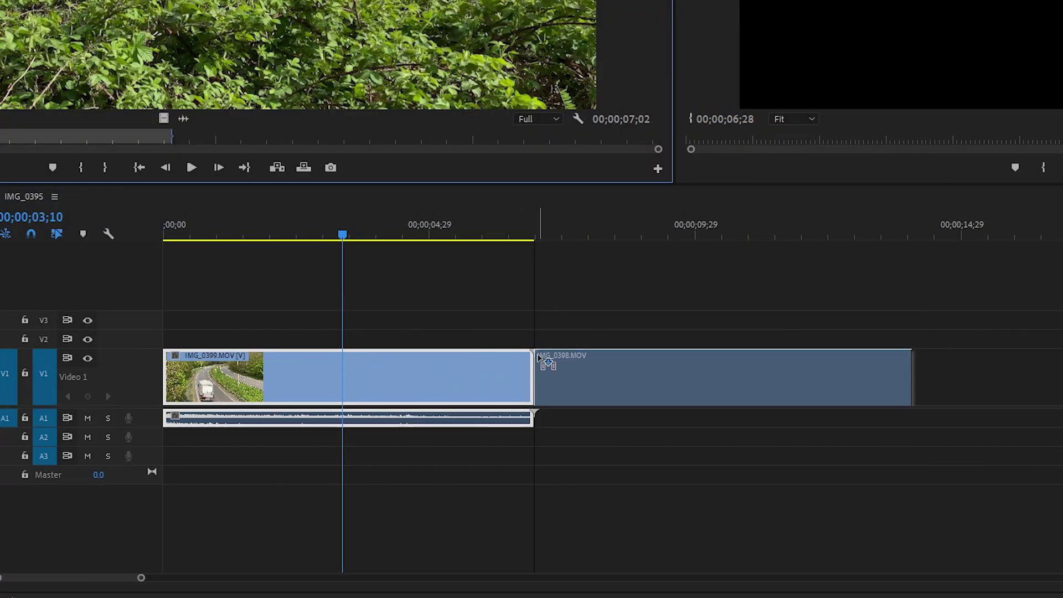
Place the flag clip's video after the road clip, running to 00;00;14;01.
drag(540, 359, 541, 358)
drag(498, 227, 541, 249)
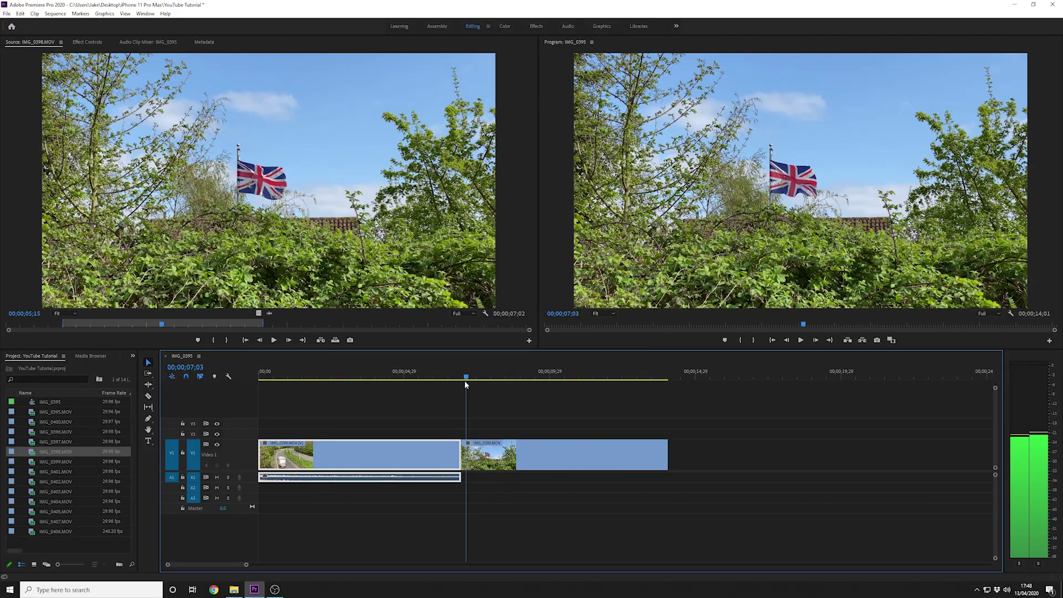
mouse_move(466, 385)
mouse_down()
mouse_move(480, 385)
mouse_move(441, 391)
mouse_move(482, 395)
mouse_move(447, 391)
mouse_up()
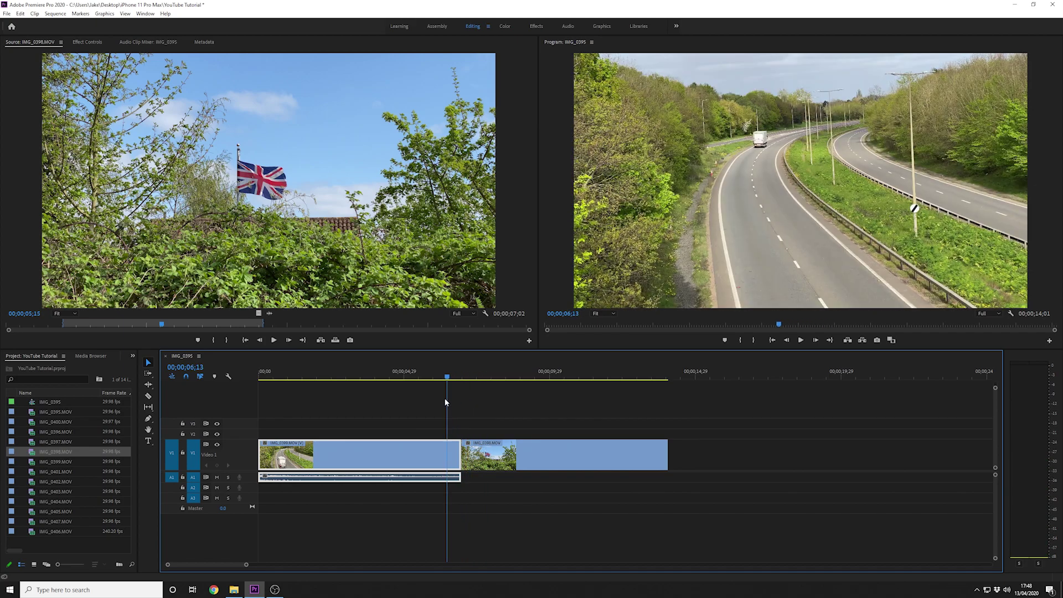
Mark IMG_0400 from 02;04 to 08;20 and place its video on V1 after IMG_0398.
double_click(55, 422)
drag(30, 324, 65, 332)
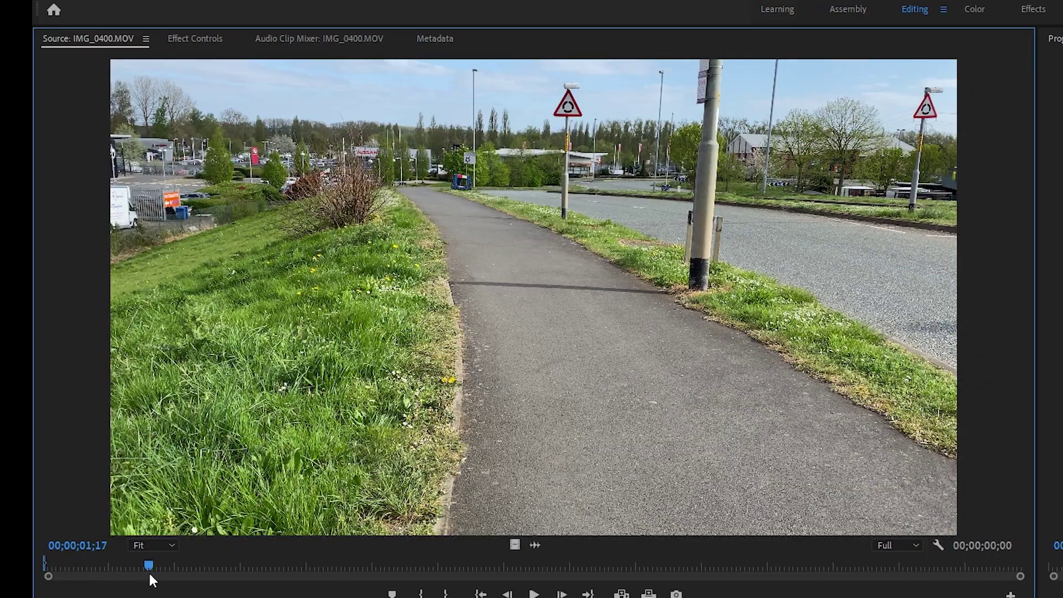
mouse_move(150, 574)
mouse_down()
mouse_move(214, 575)
mouse_move(187, 575)
mouse_up()
key(i)
key(space)
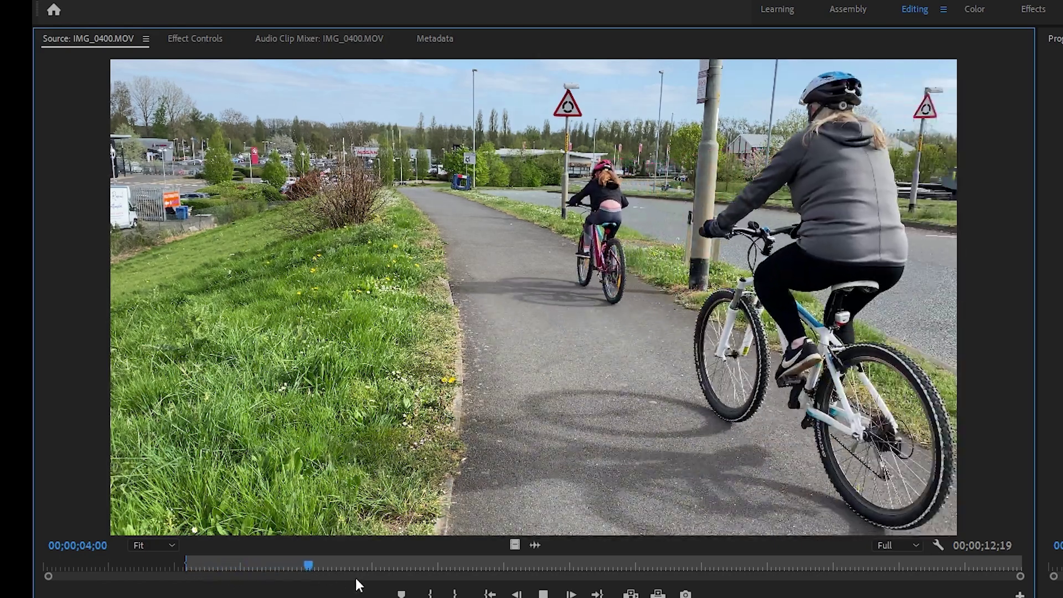
key(o)
key(space)
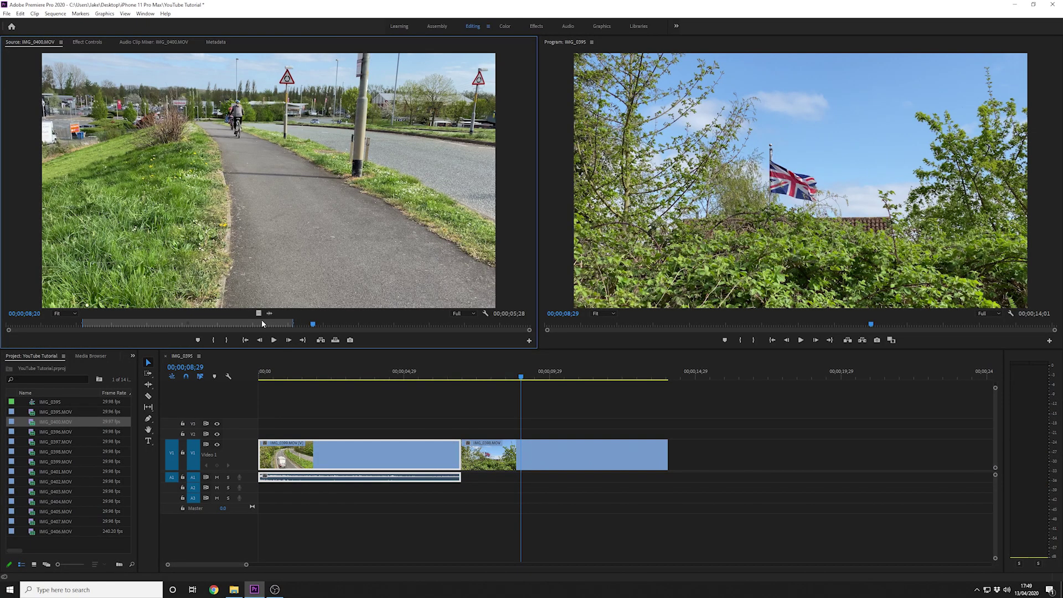
drag(258, 313, 643, 458)
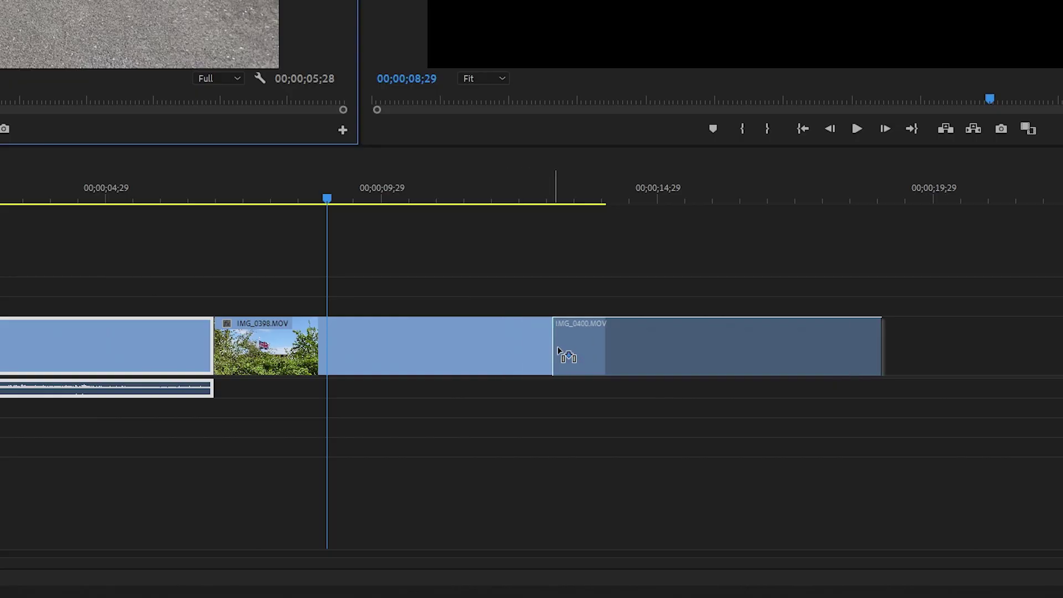
drag(558, 350, 609, 354)
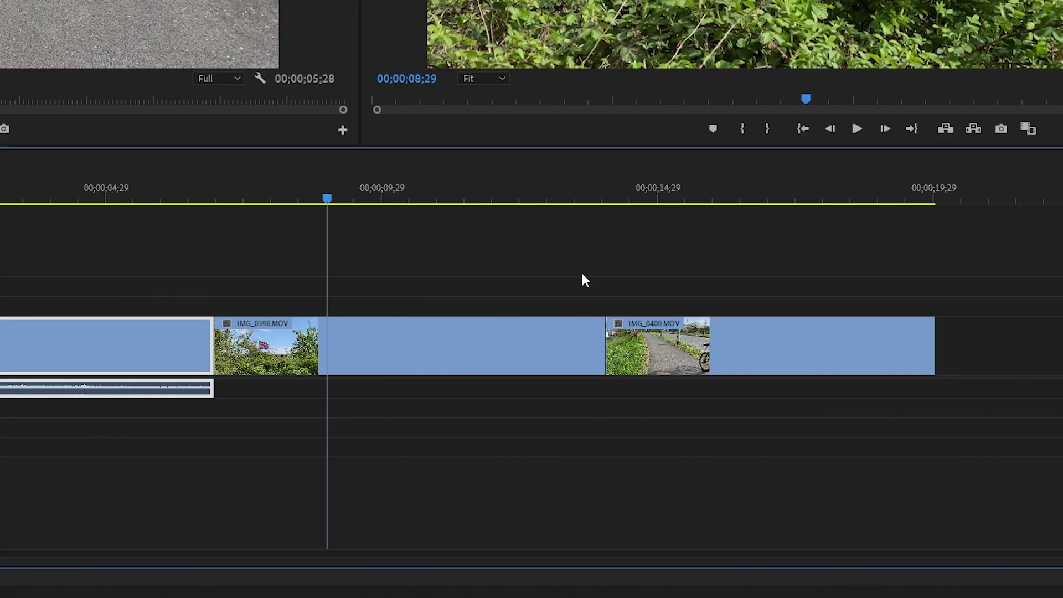
click(570, 200)
drag(566, 203, 610, 211)
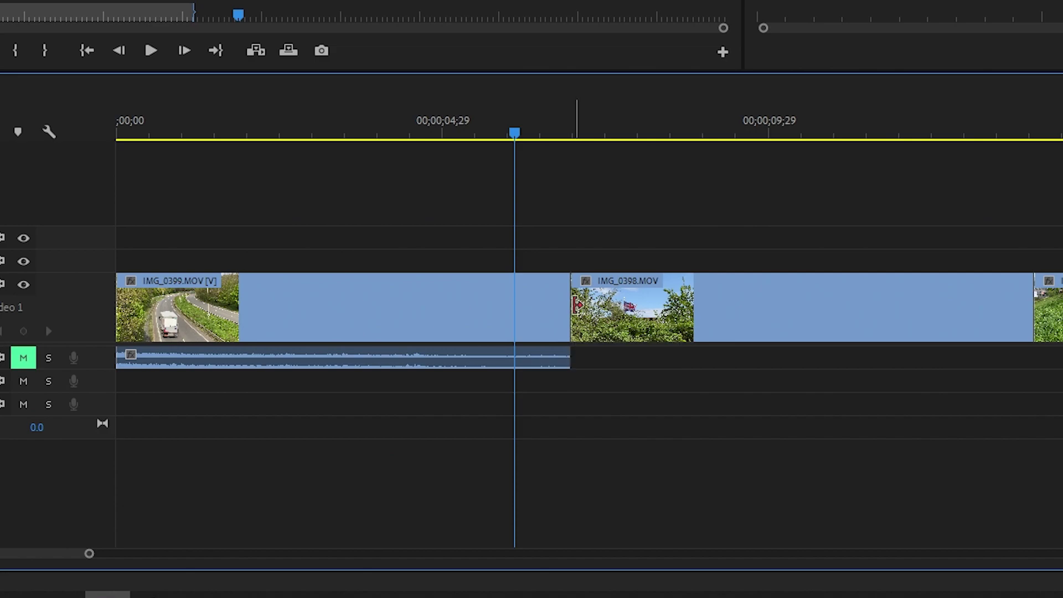
Add a default cross dissolve at the road-to-flag cut and scrub through it.
right_click(576, 305)
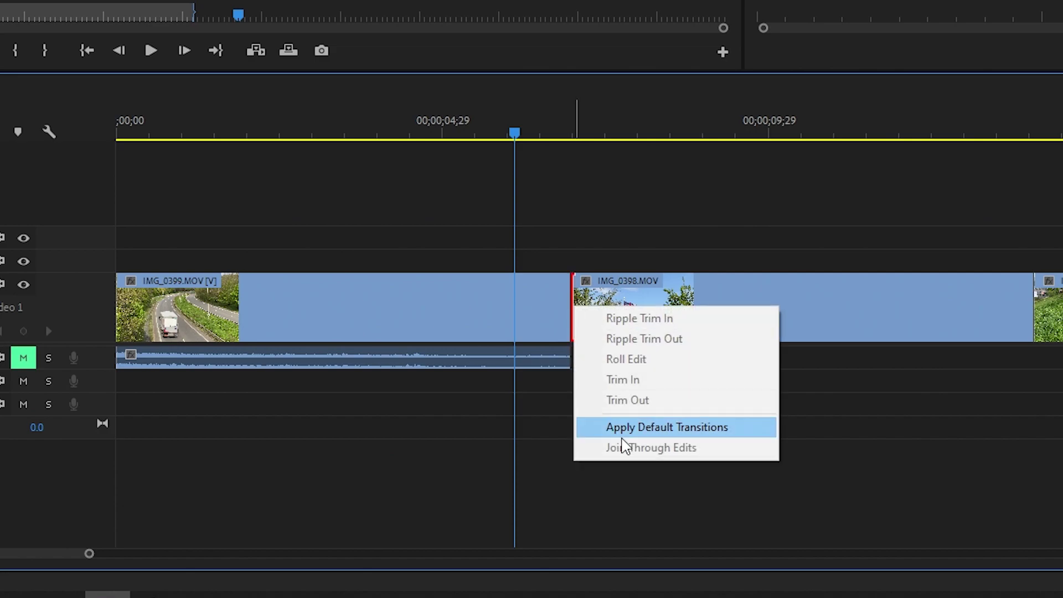
click(637, 435)
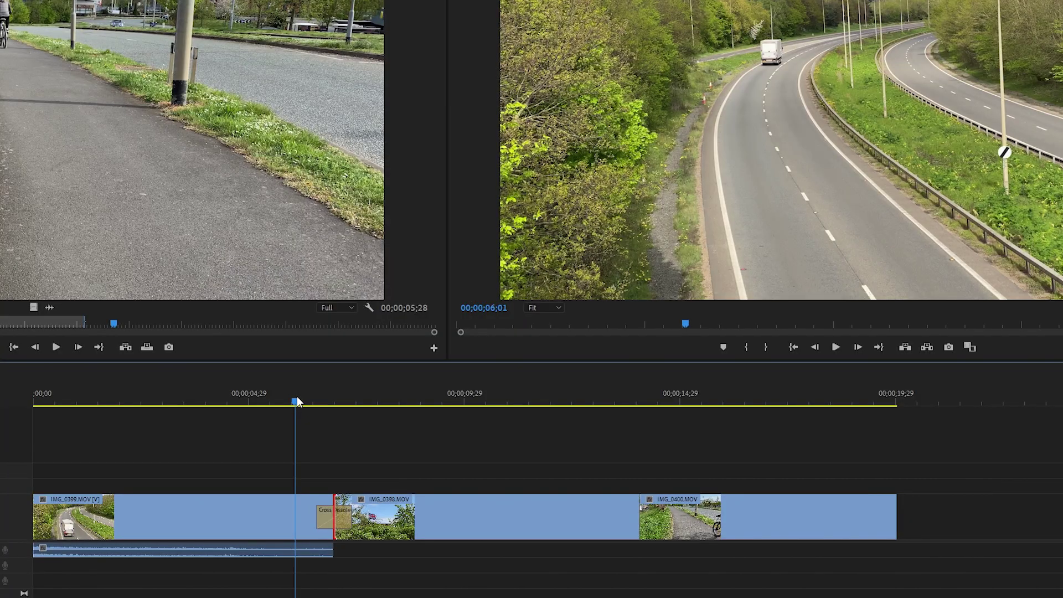
drag(516, 125, 543, 126)
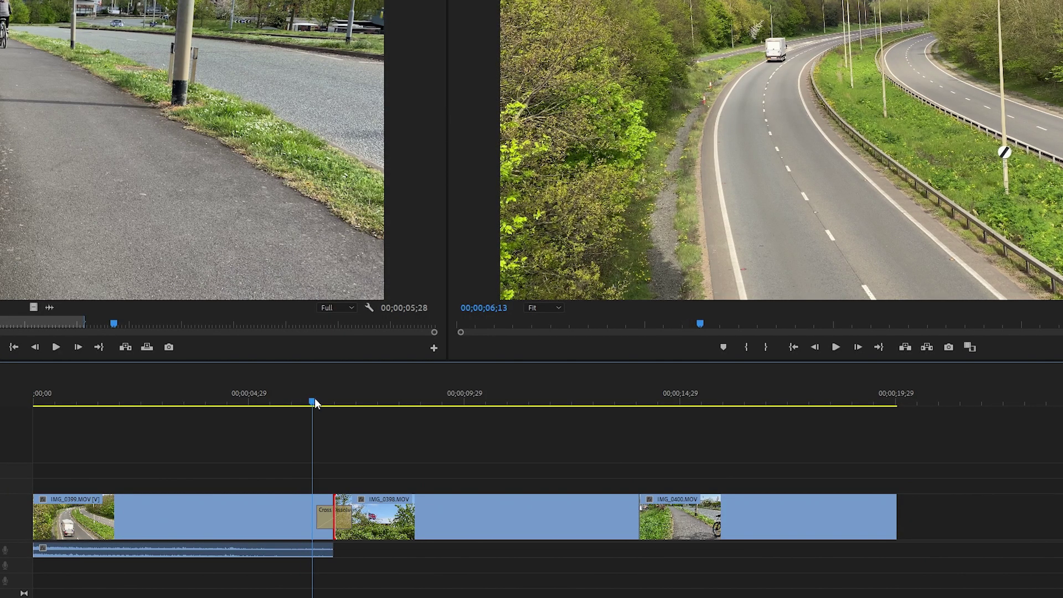
drag(315, 399, 369, 421)
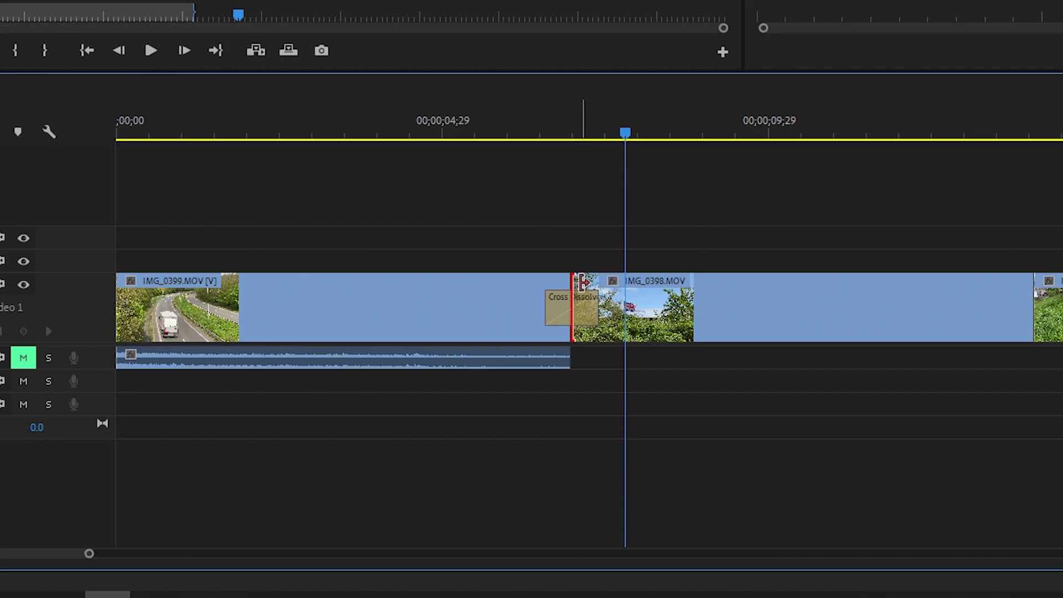
Trim 12 frames off IMG_0398, add dissolves at both edges, close the gap, and preview.
drag(583, 282, 620, 289)
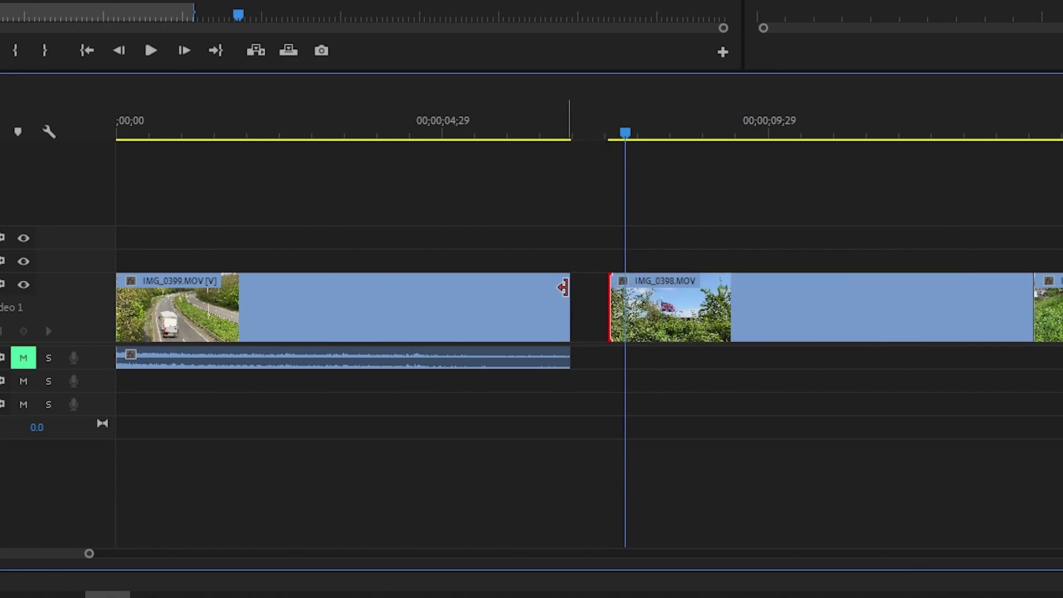
right_click(563, 287)
click(611, 413)
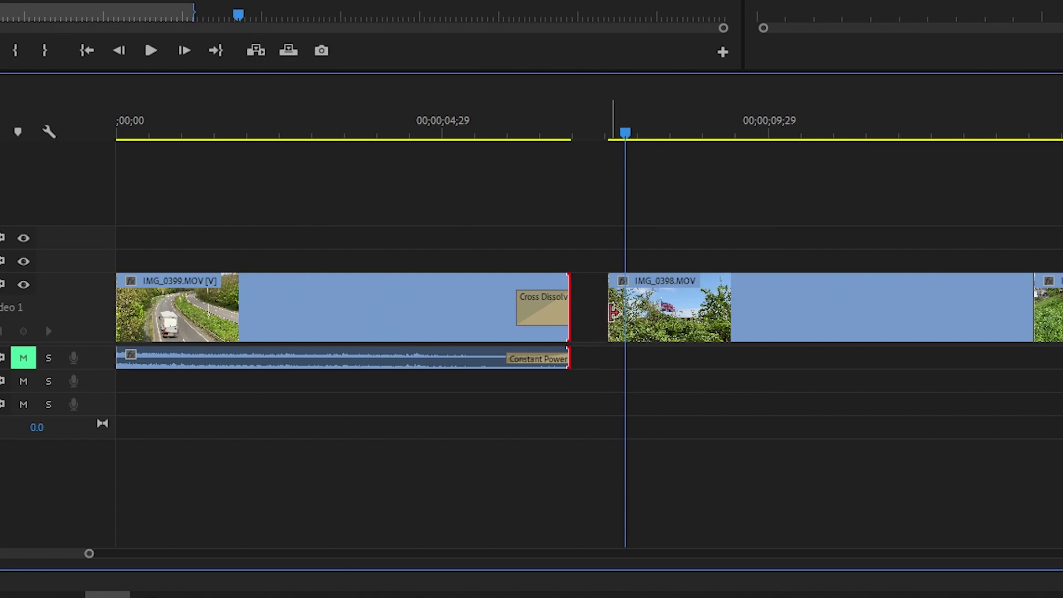
right_click(614, 312)
click(665, 427)
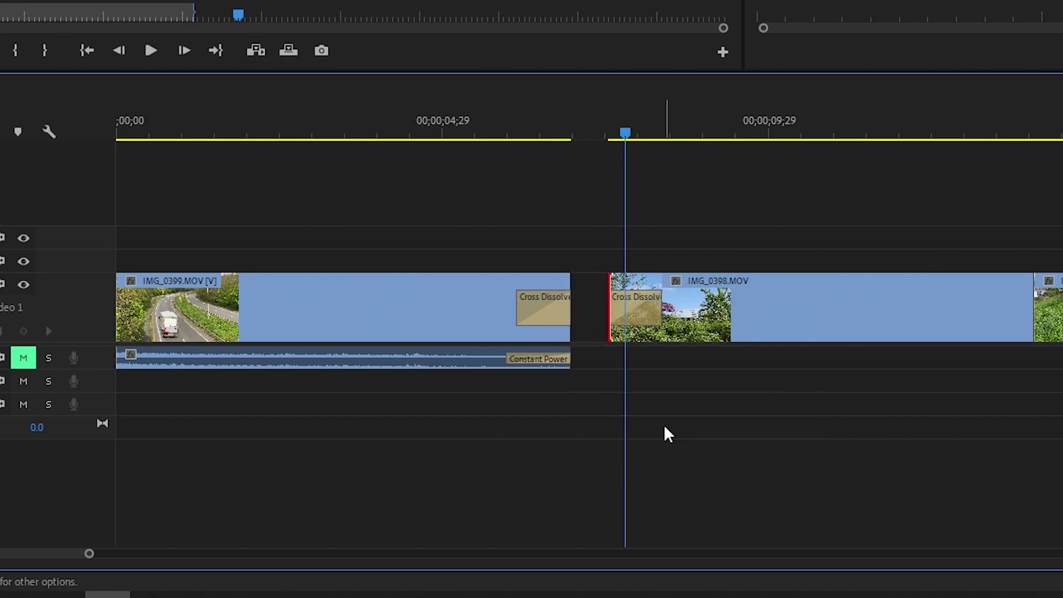
drag(613, 285, 574, 287)
click(493, 131)
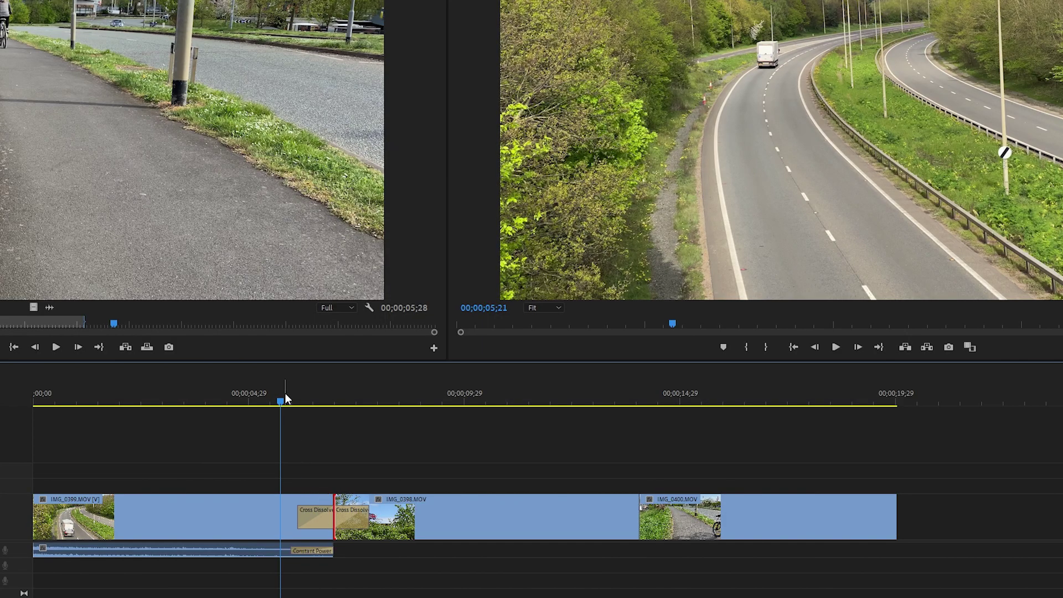
drag(285, 399, 638, 403)
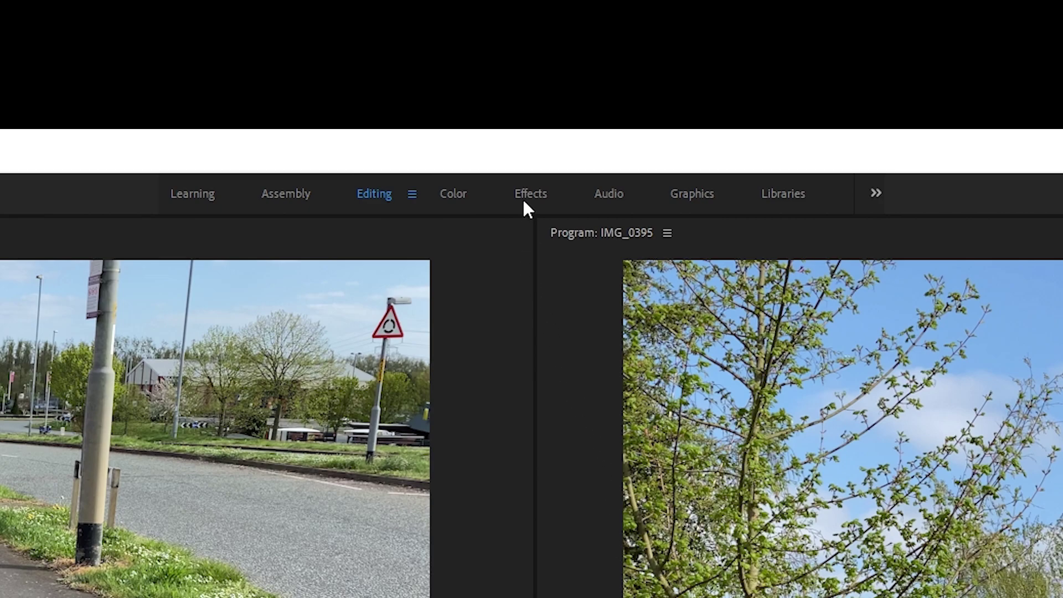
In the Effects workspace, drag Video Transitions > Iris > Iris Round onto IMG_0400's start.
click(529, 197)
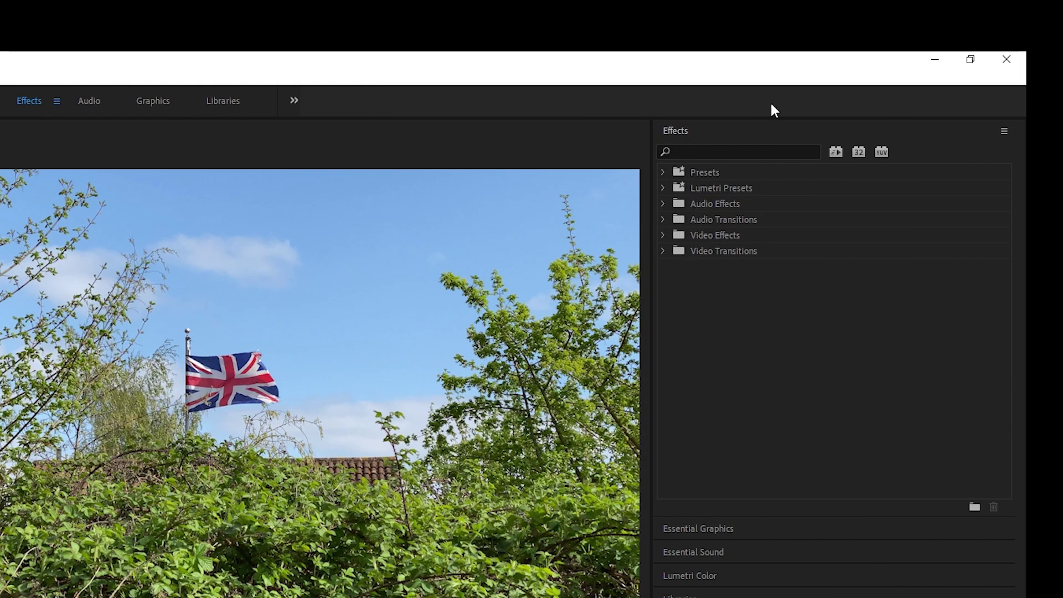
click(664, 252)
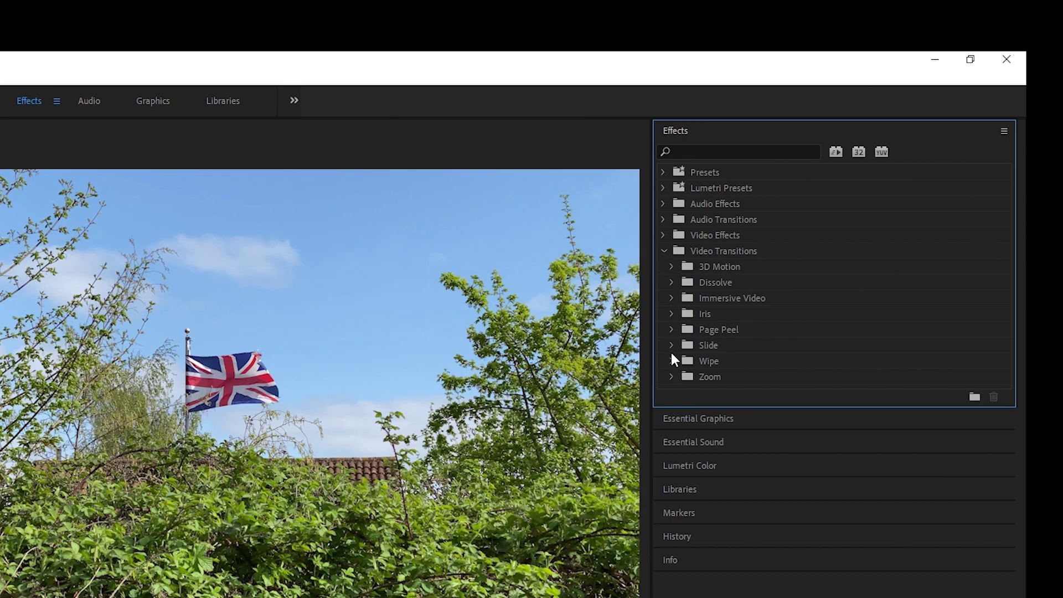
click(671, 313)
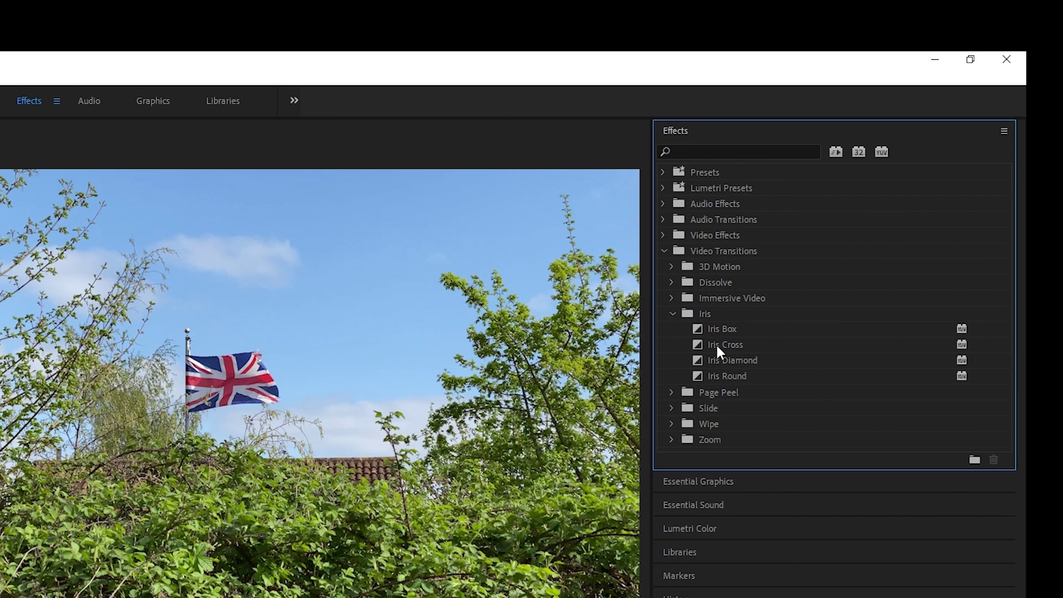
click(728, 374)
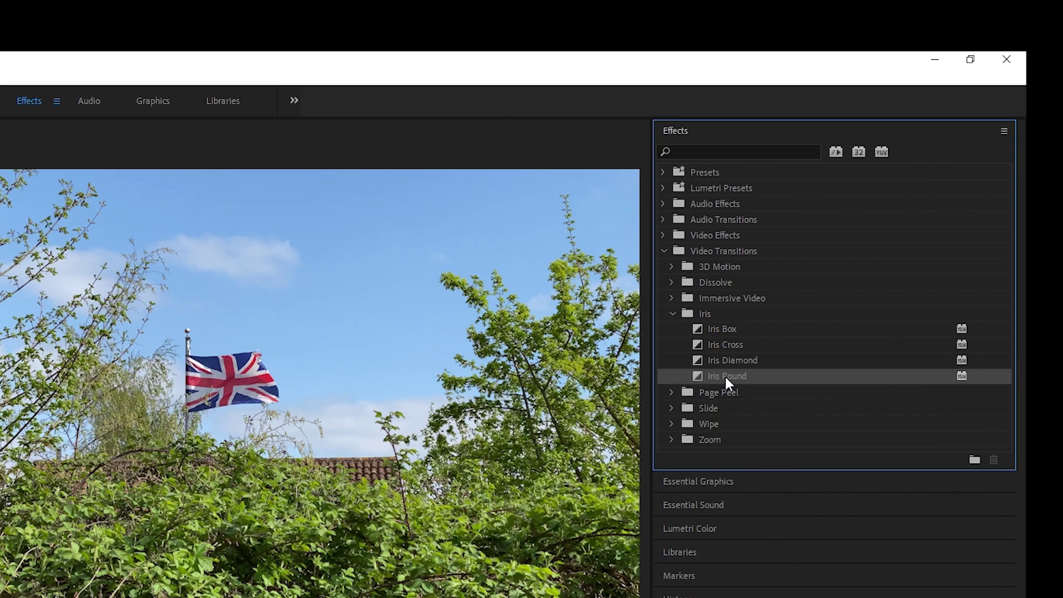
mouse_move(703, 433)
mouse_down()
mouse_move(682, 450)
mouse_move(692, 450)
mouse_up()
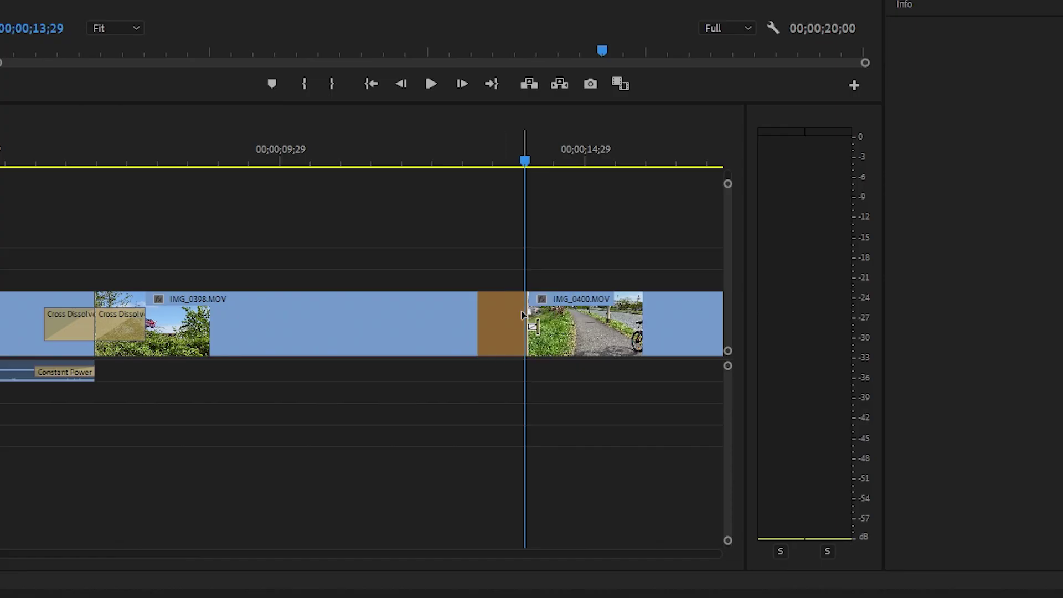
mouse_move(522, 312)
mouse_down()
mouse_move(544, 317)
mouse_move(515, 325)
mouse_move(534, 324)
mouse_up()
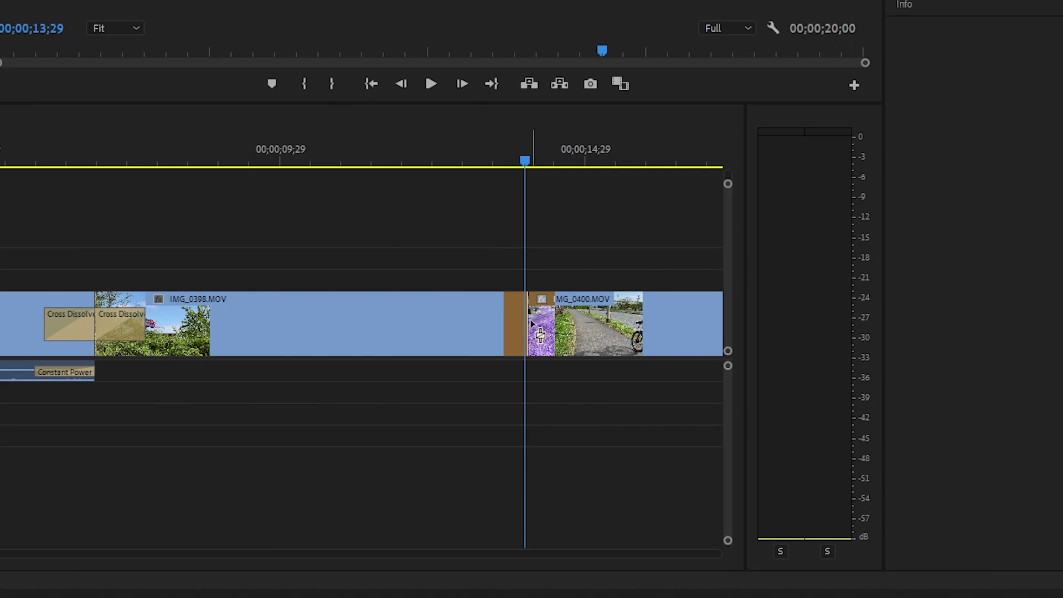
drag(532, 324, 531, 322)
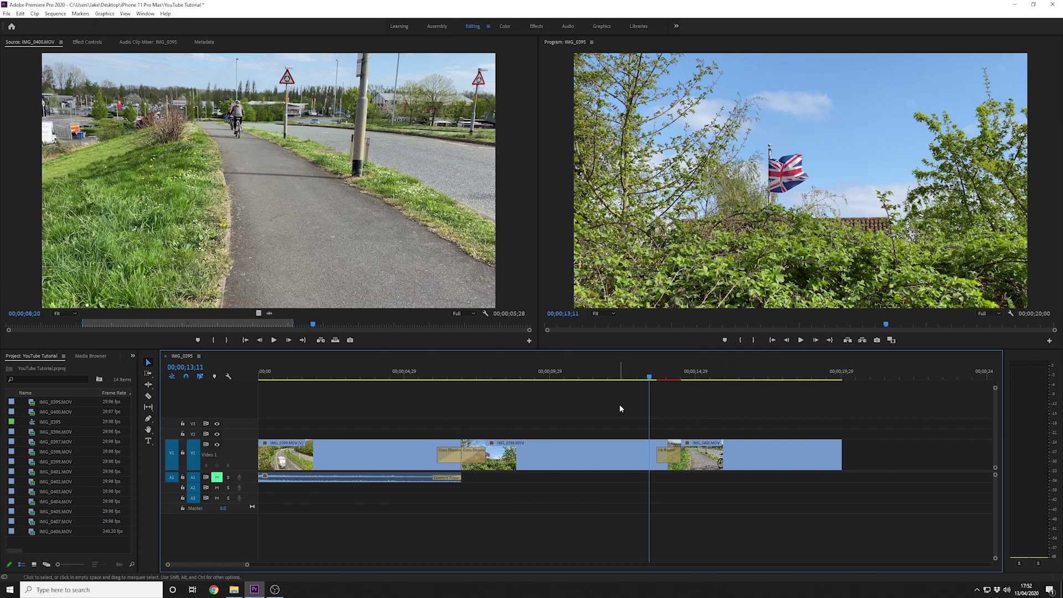
Select the Iris Round transition and render previews of the sequence.
drag(650, 378, 648, 380)
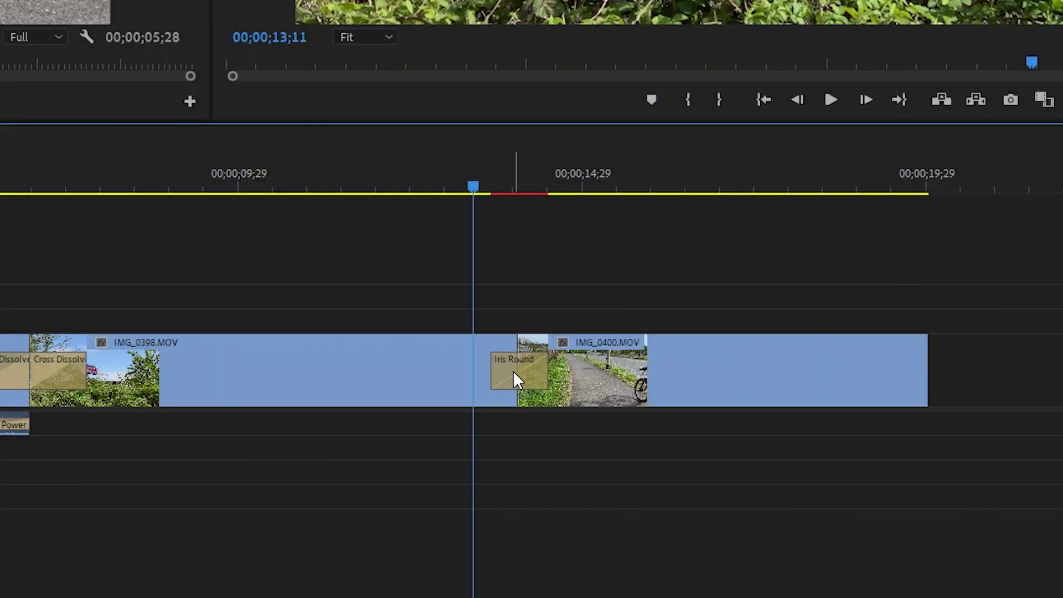
click(667, 456)
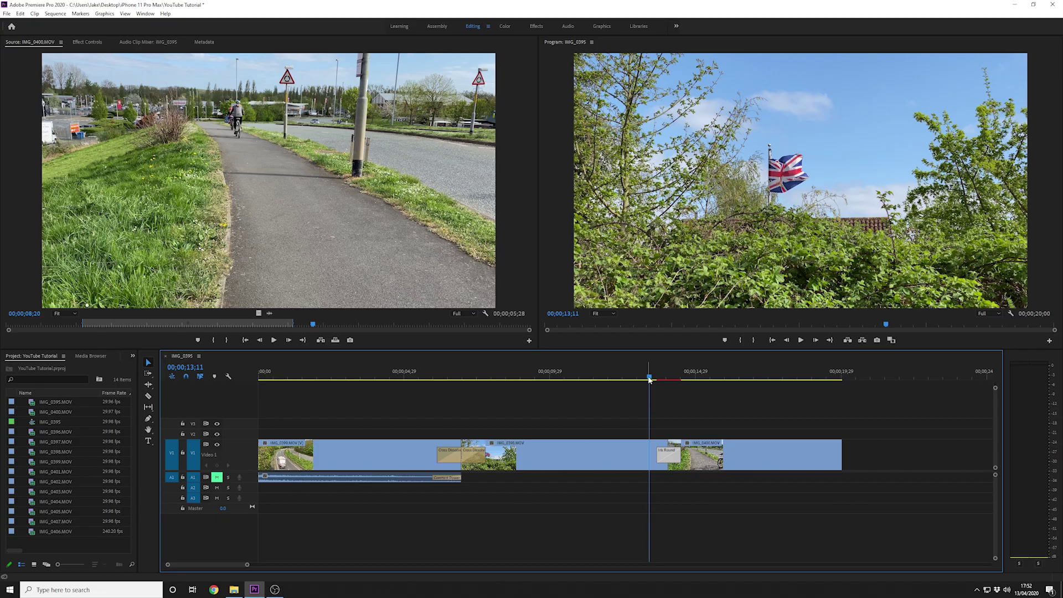
key(Return)
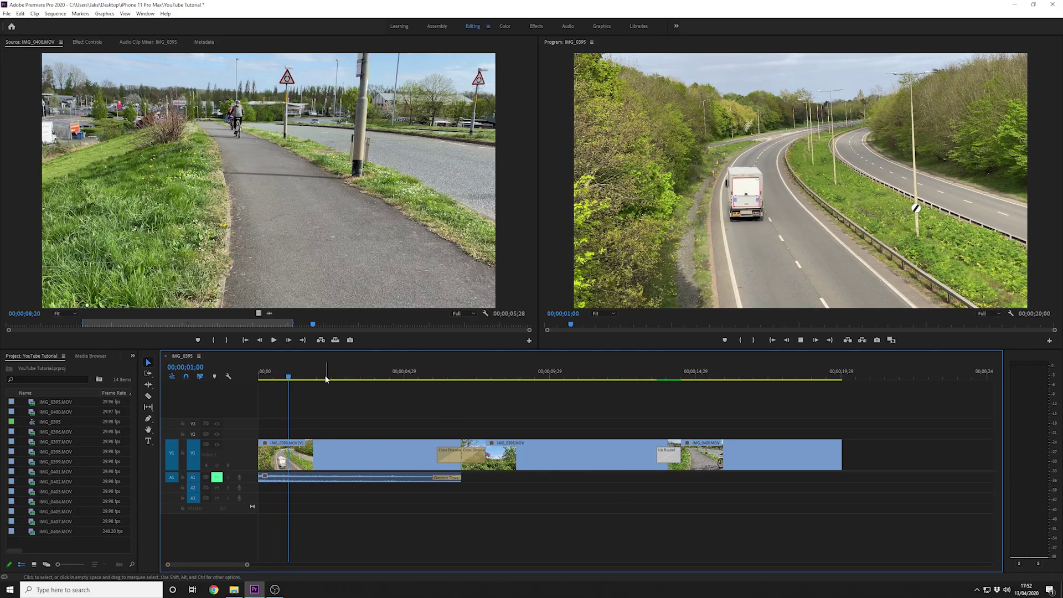
Play the Iris Round transition from about 13;09, then replay it.
click(320, 379)
drag(319, 378, 630, 392)
drag(429, 224, 474, 228)
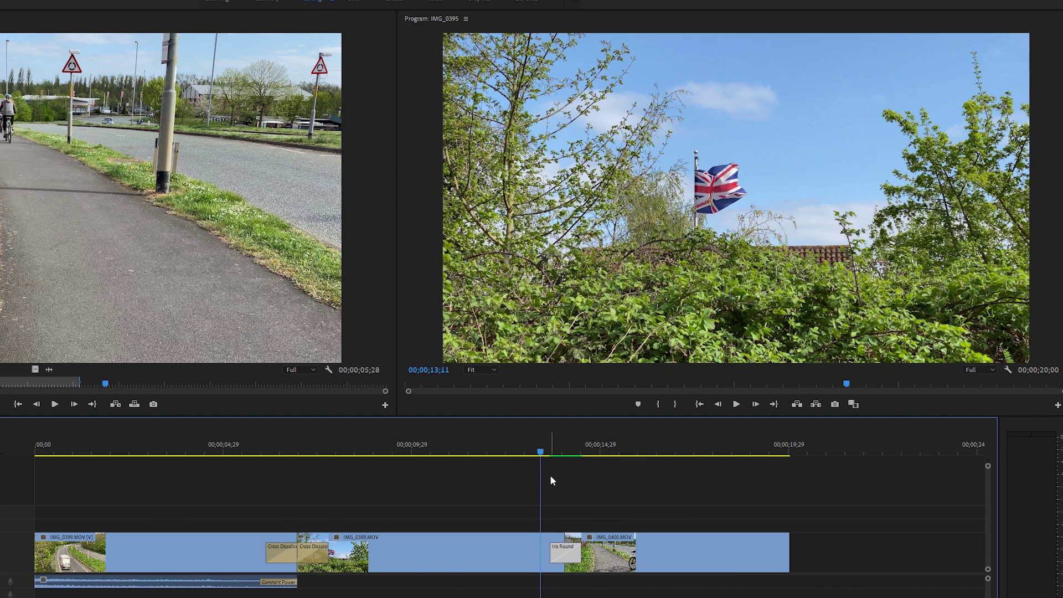
key(space)
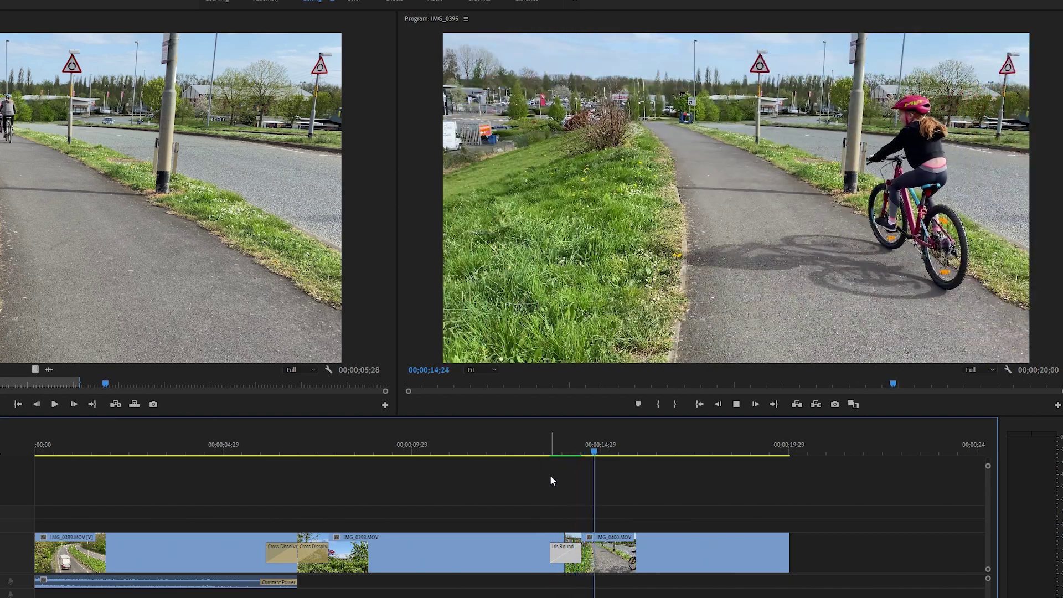
click(542, 450)
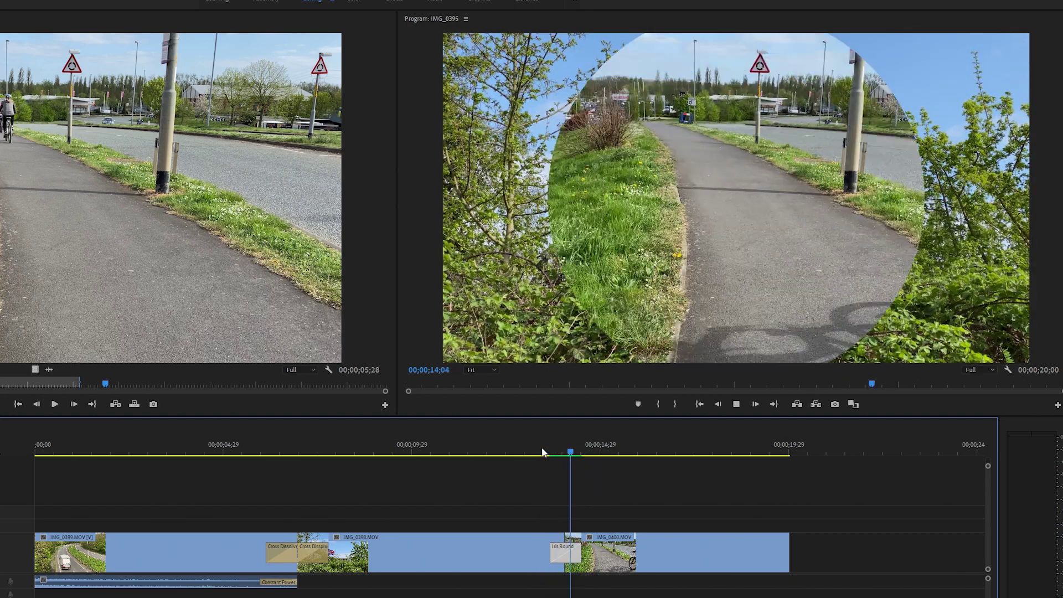
click(541, 447)
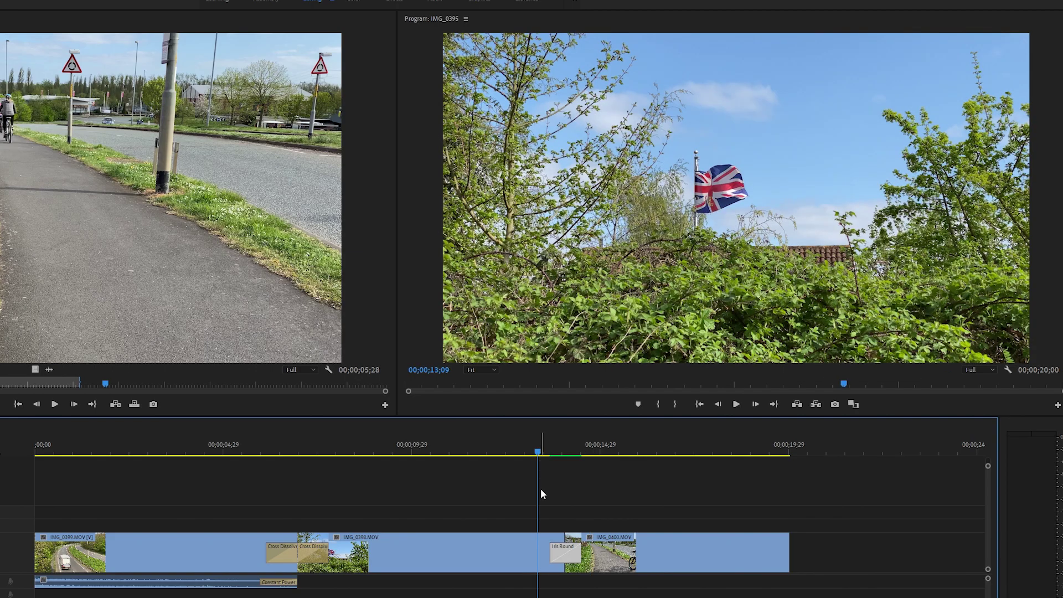
key(space)
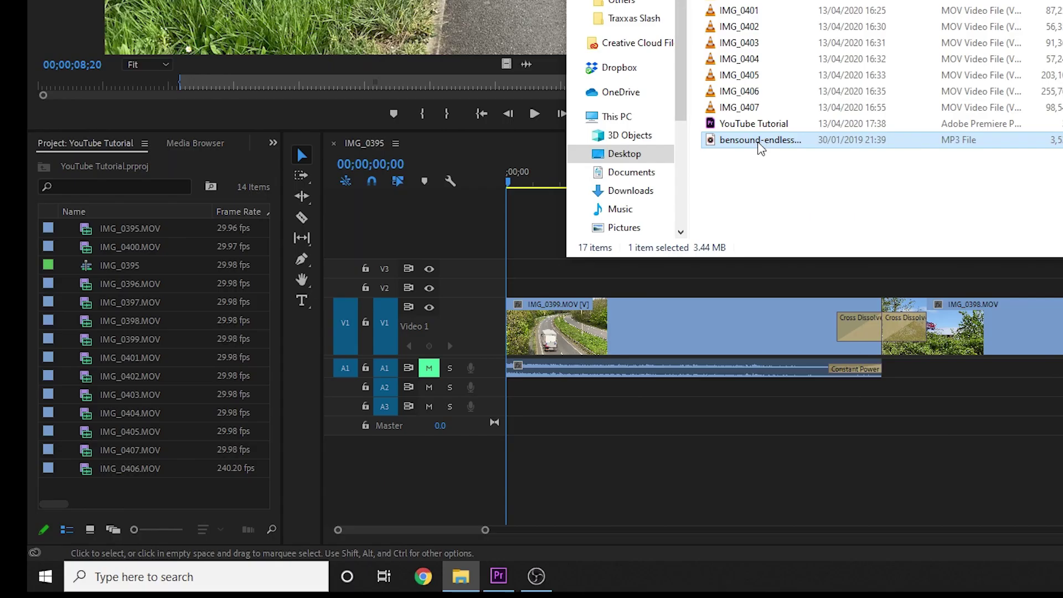
Import bensound-endlessmotion.mp3 into the project bin and set an In point partway through it.
drag(316, 410, 113, 377)
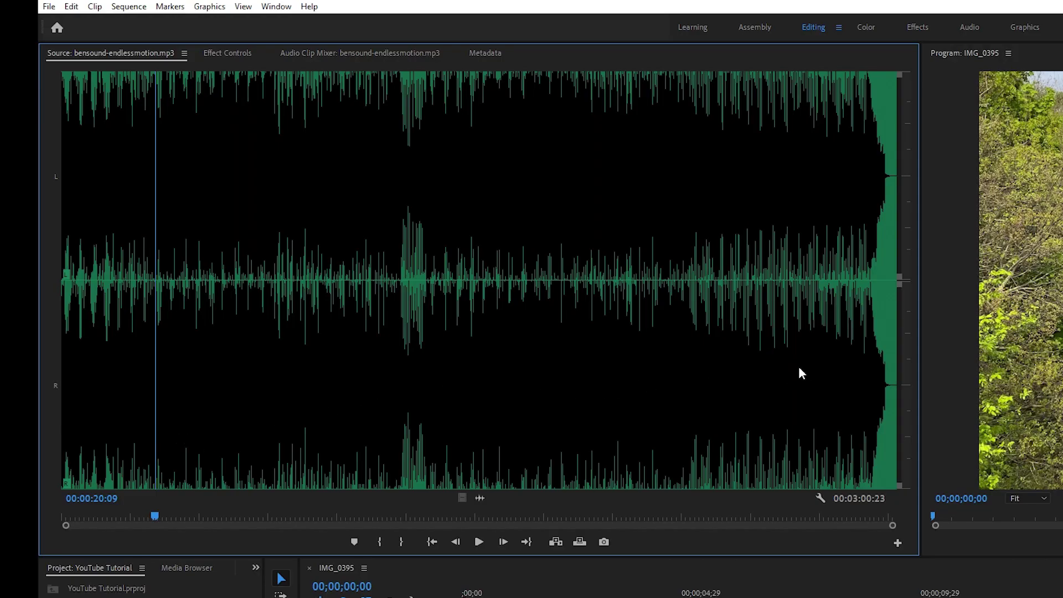
click(422, 367)
key(i)
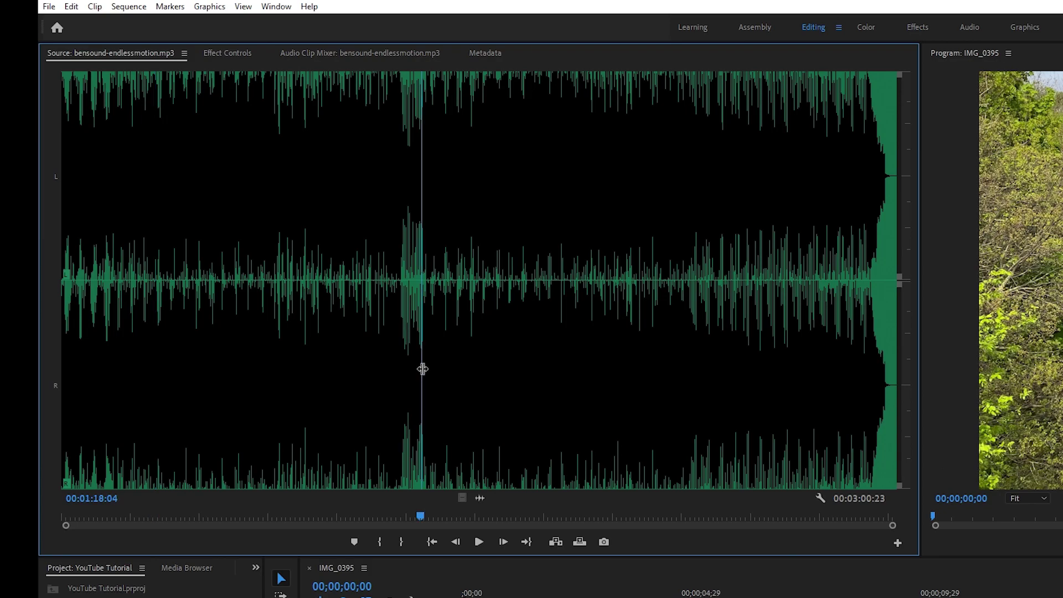
drag(476, 519, 693, 533)
Mark the music Out point and lay the 59-second section on Audio 2.
key(o)
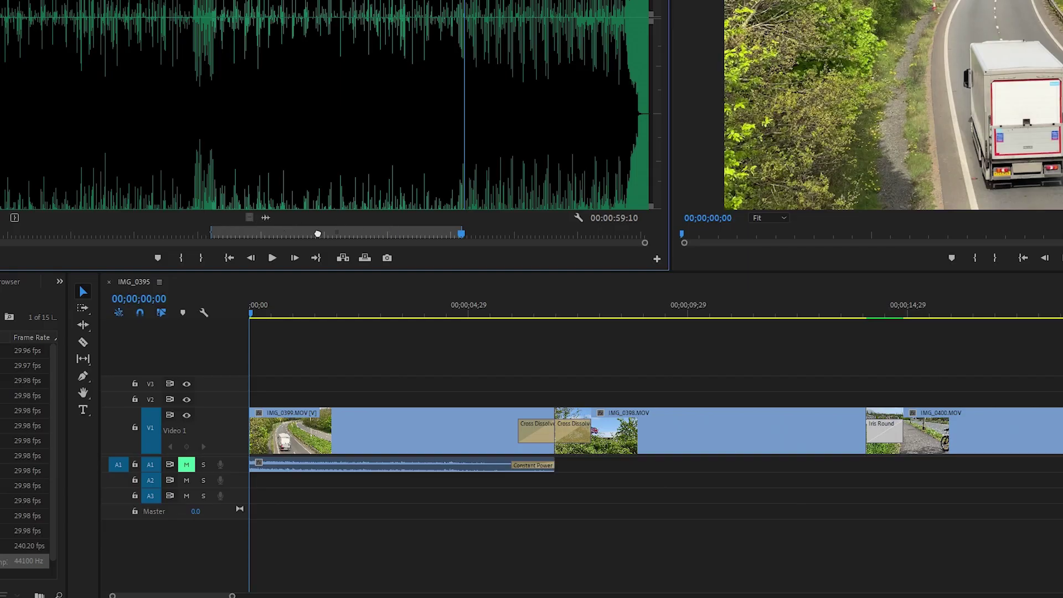
drag(317, 234, 249, 483)
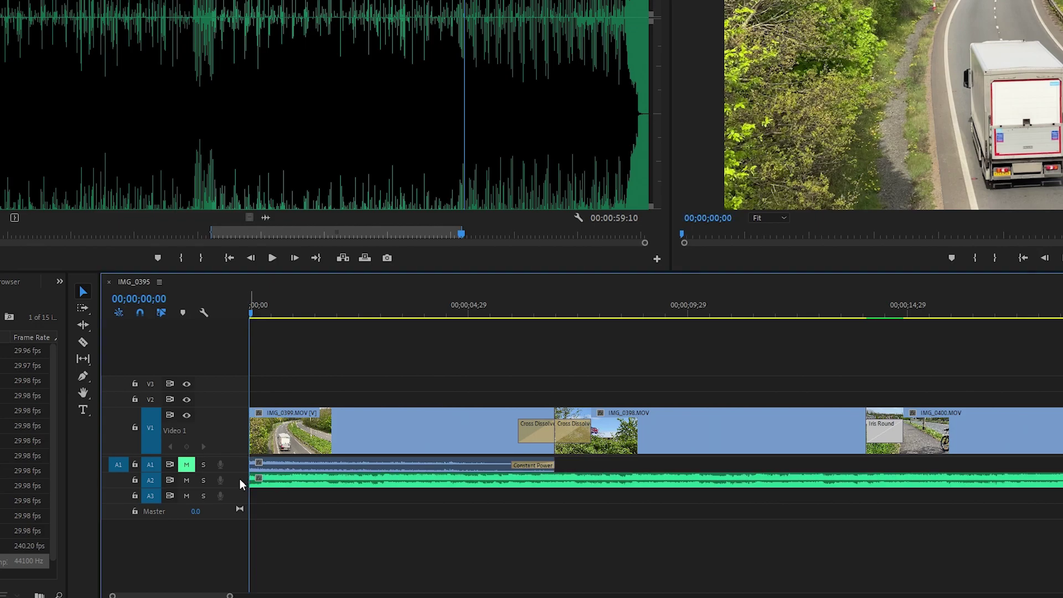
double_click(240, 479)
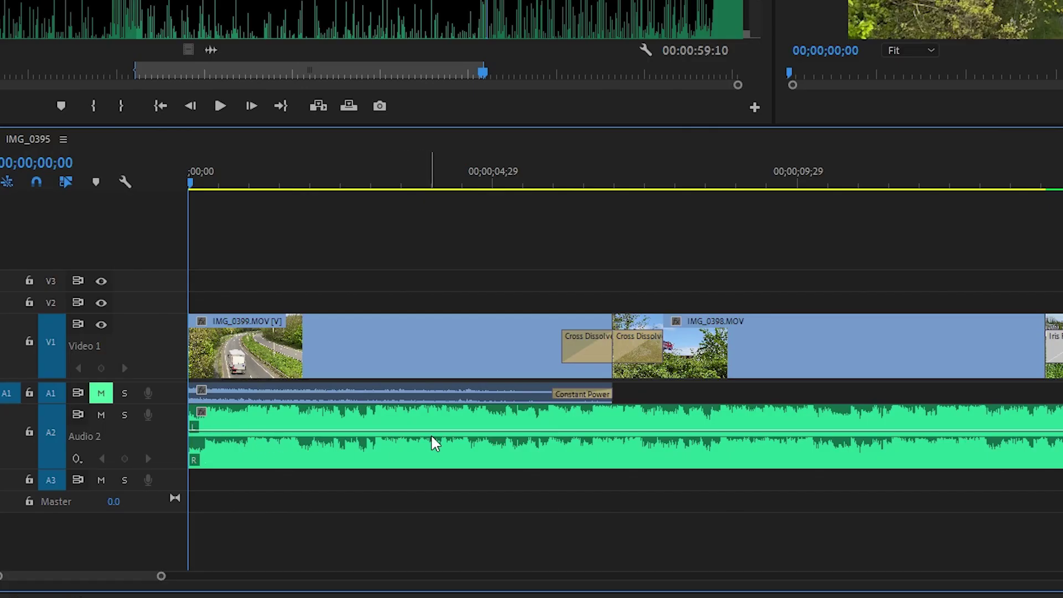
click(434, 443)
Raise the music volume to about 2.8 dB and play the sequence from the start.
mouse_move(441, 441)
mouse_down()
mouse_move(441, 425)
mouse_move(435, 449)
mouse_up()
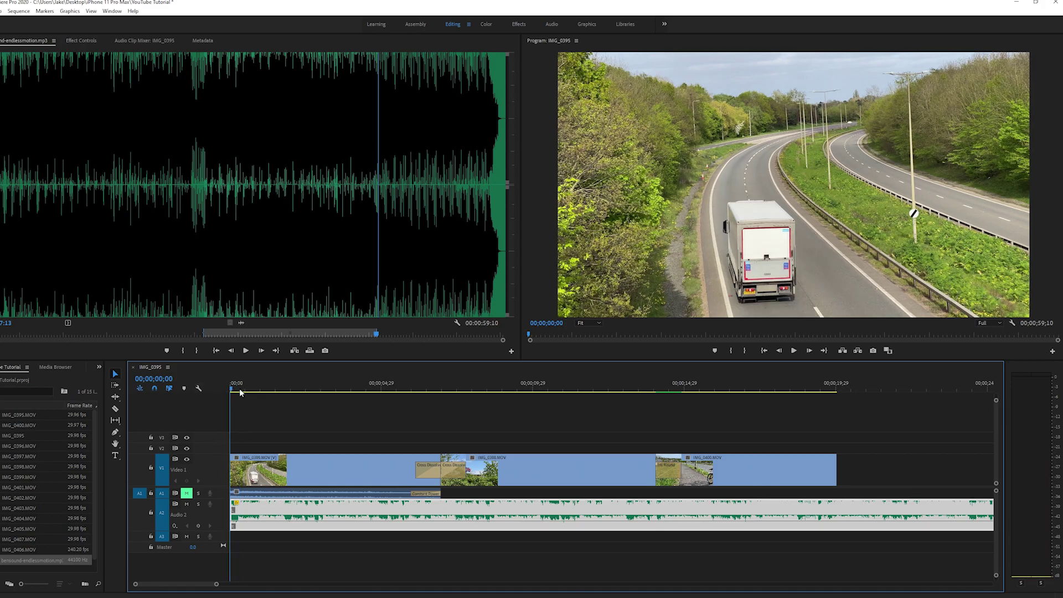
key(space)
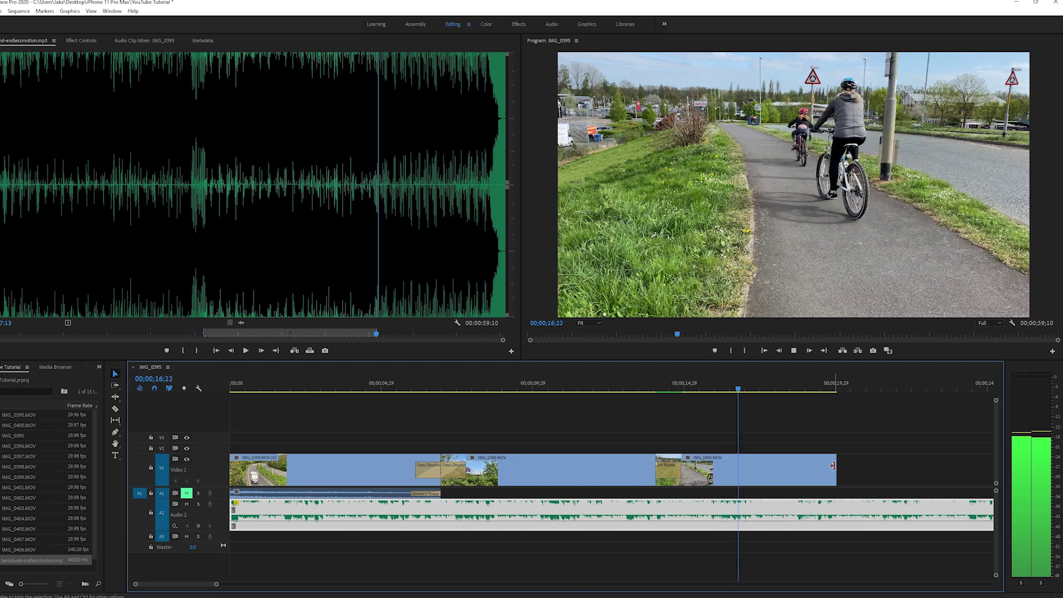
right_click(745, 502)
Delete the music past the video's end and give it a 00;00;02;20 Constant Power fade-out.
click(866, 523)
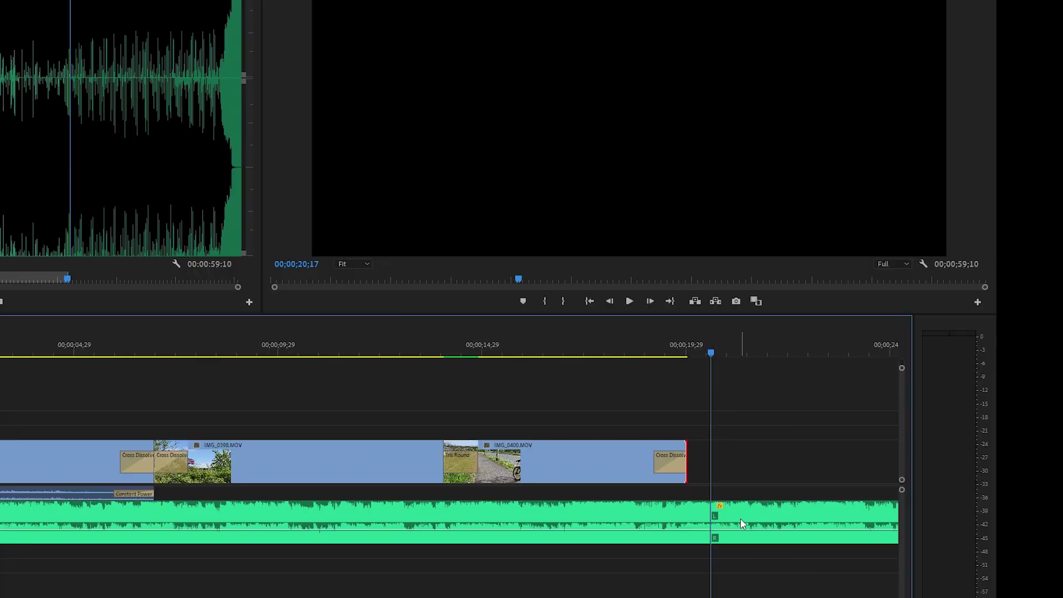
click(878, 515)
key(Delete)
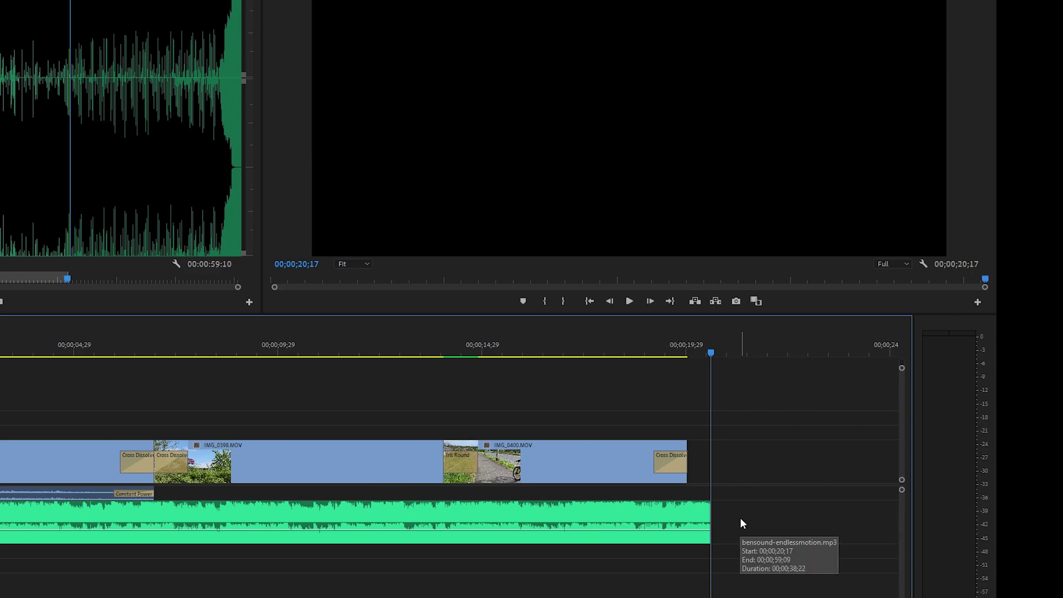
right_click(707, 517)
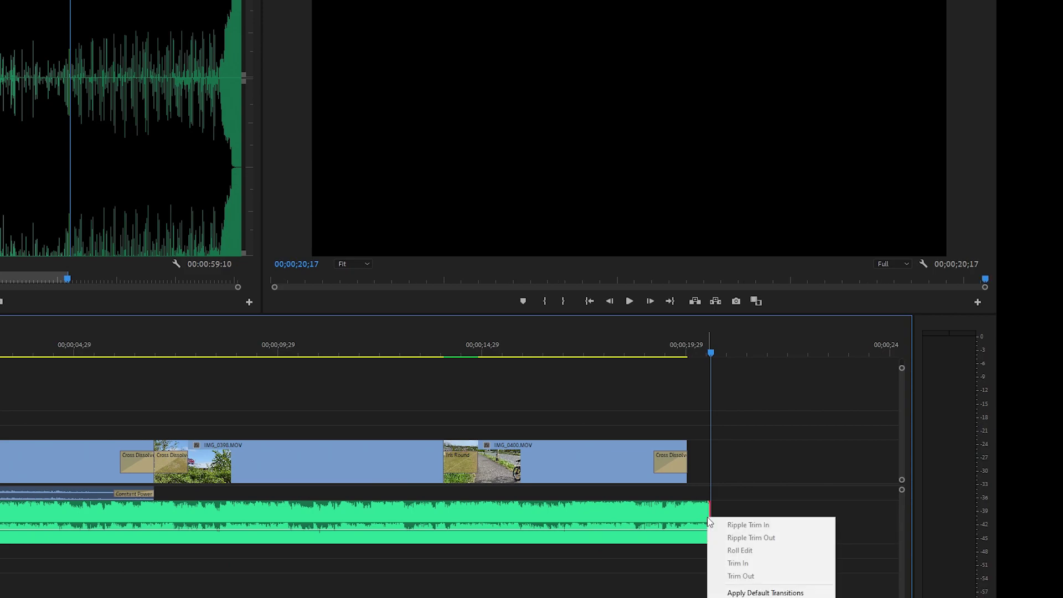
click(747, 593)
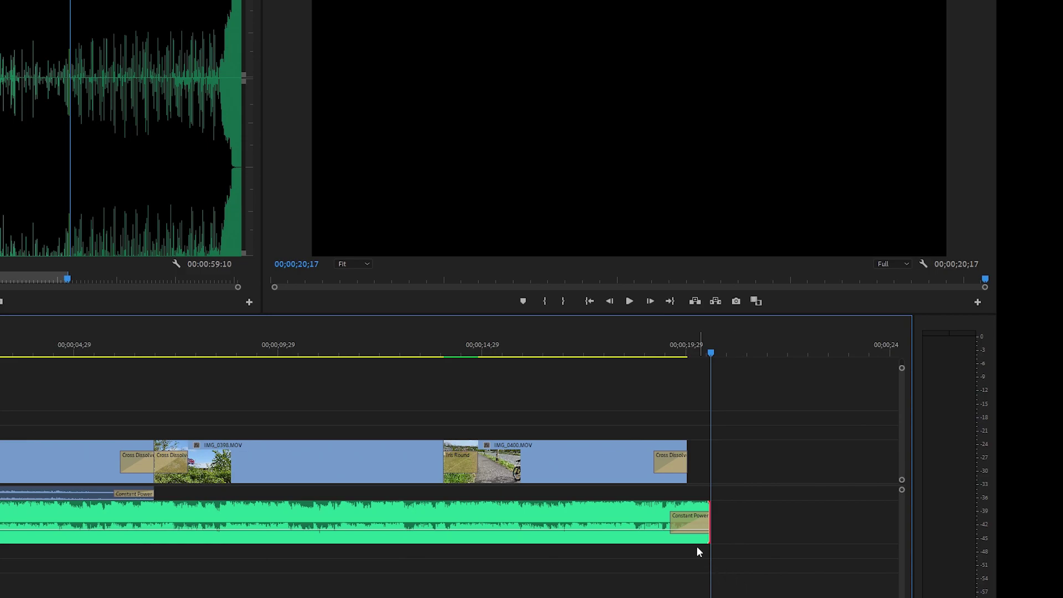
drag(673, 518, 603, 518)
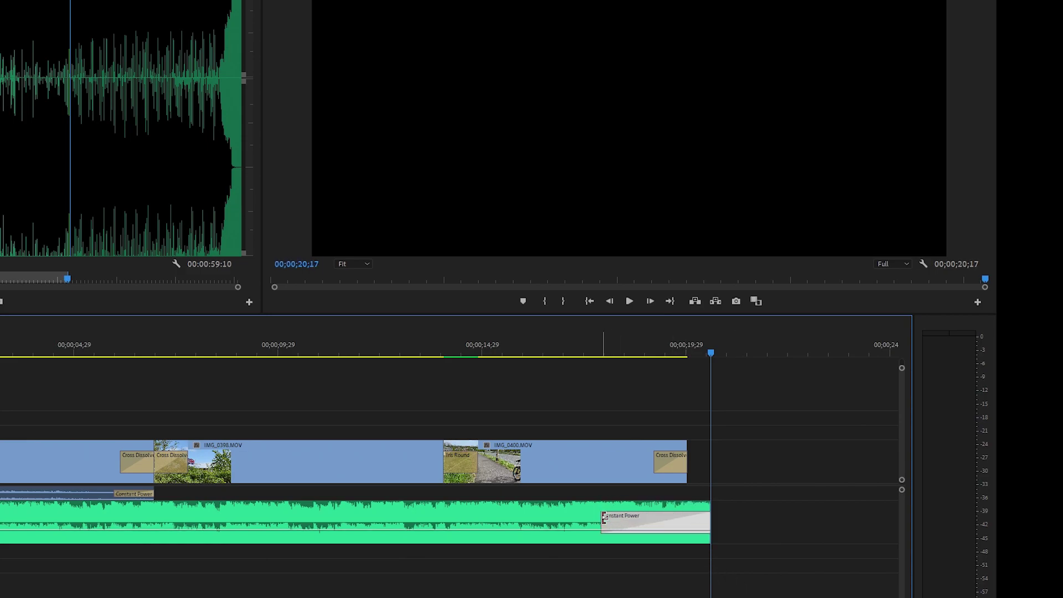
Stretch the closing cross dissolve to 00;00;02;18 and preview the ending from 16;24.
right_click(686, 447)
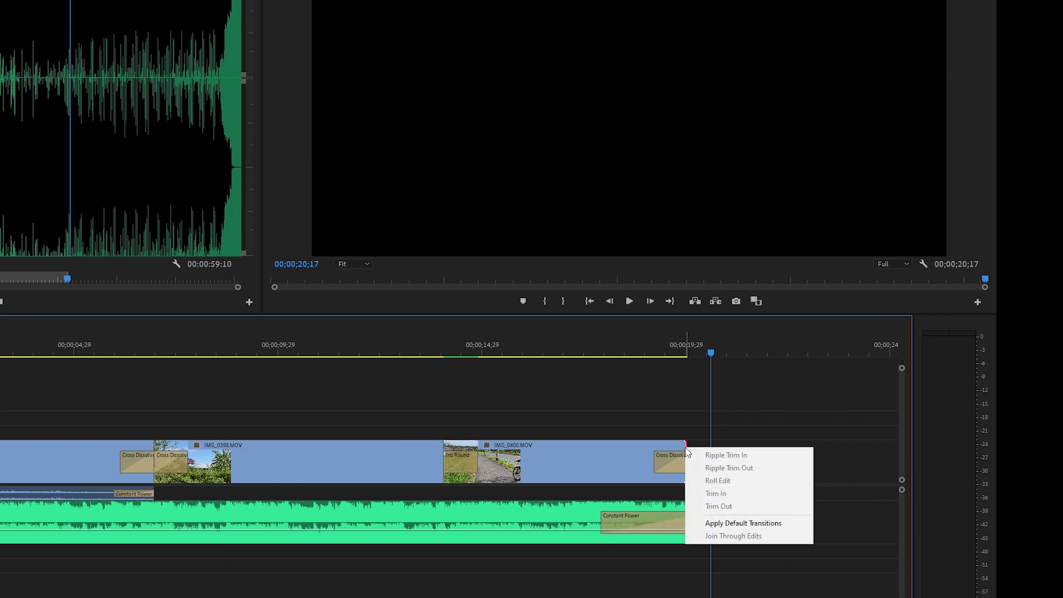
click(715, 525)
drag(655, 458, 576, 456)
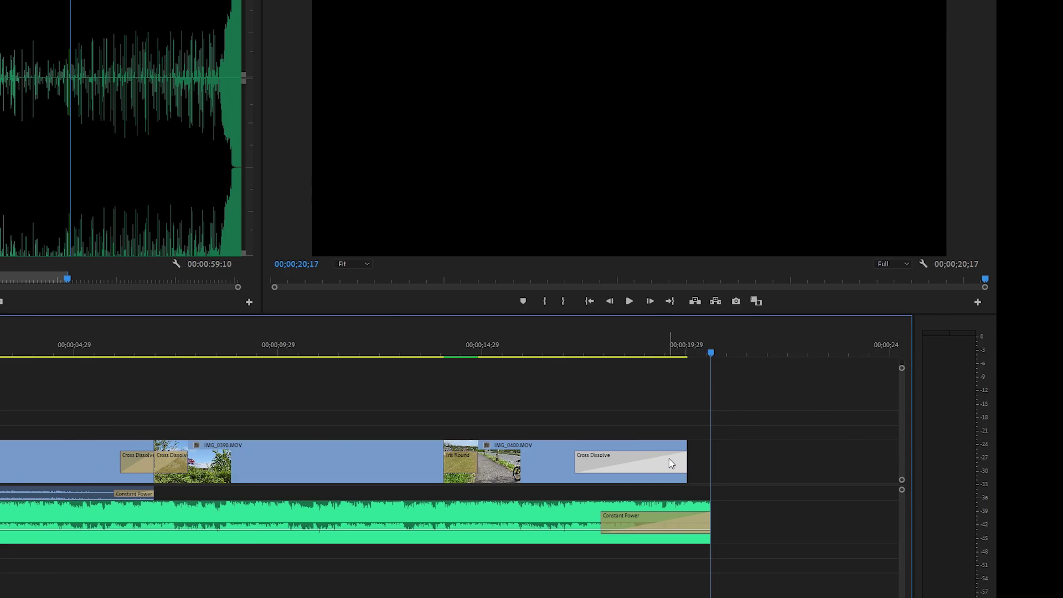
click(557, 353)
key(space)
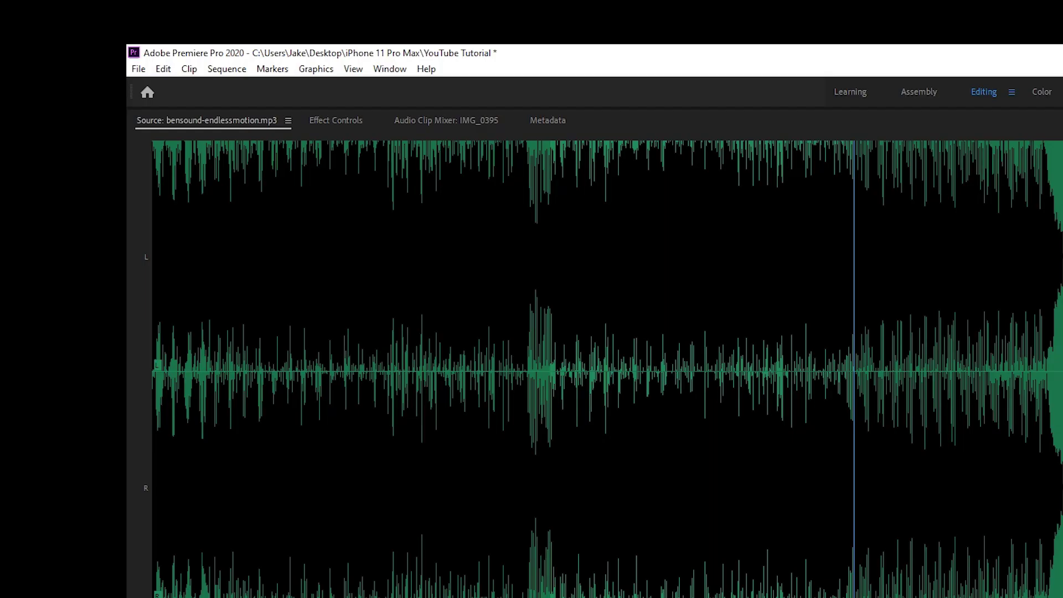
Open File > Export > Media and keep H.264 as the export format.
click(138, 69)
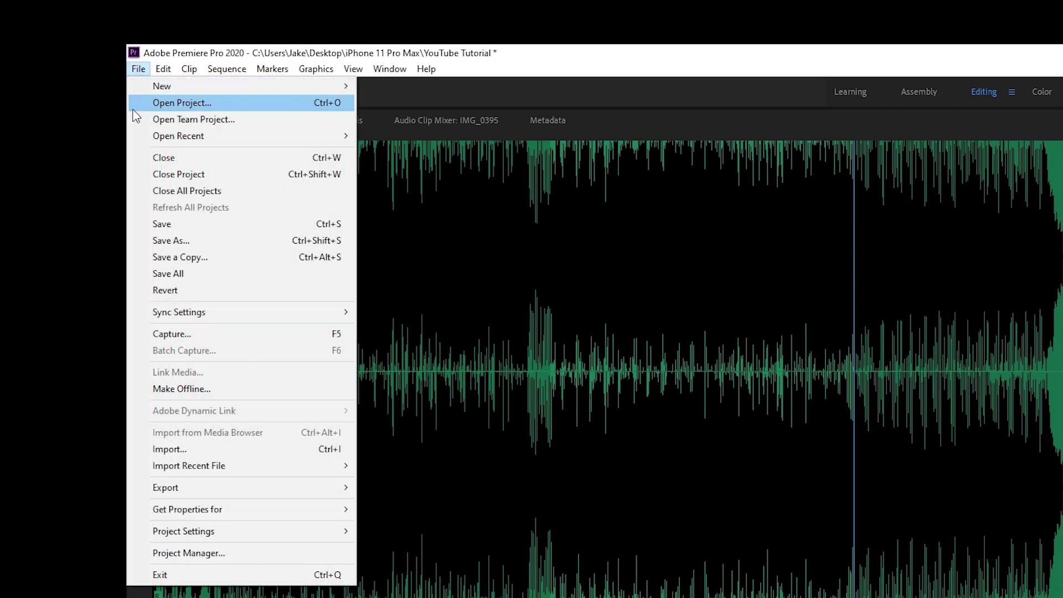
mouse_move(307, 485)
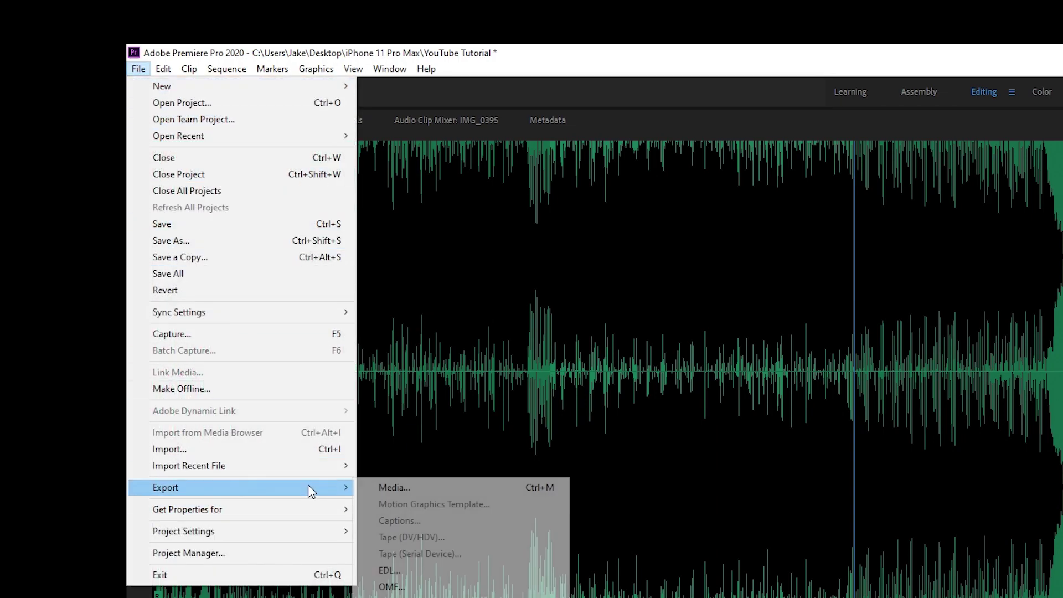
click(421, 490)
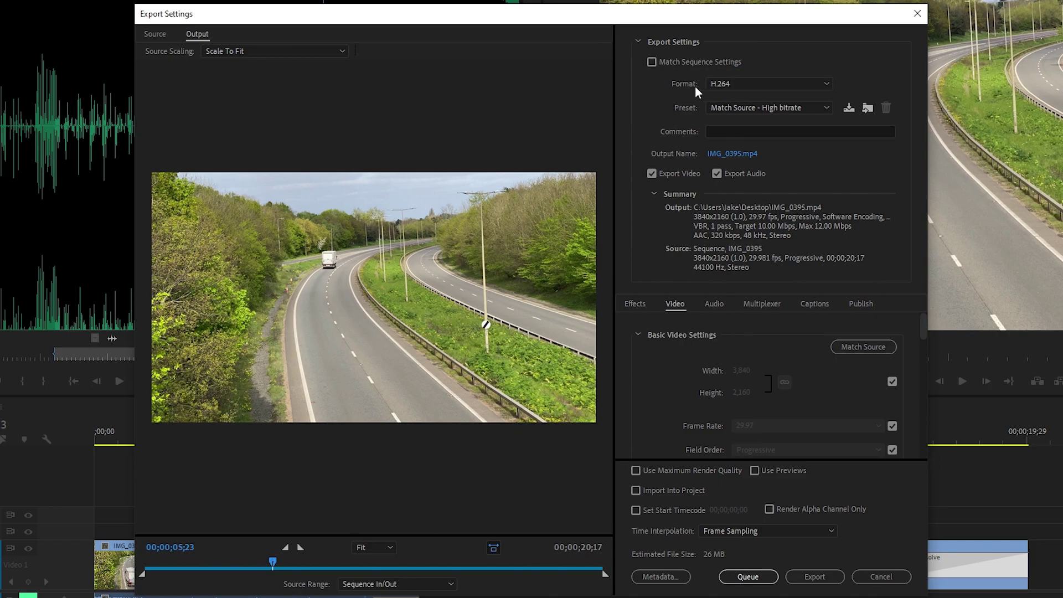
click(827, 85)
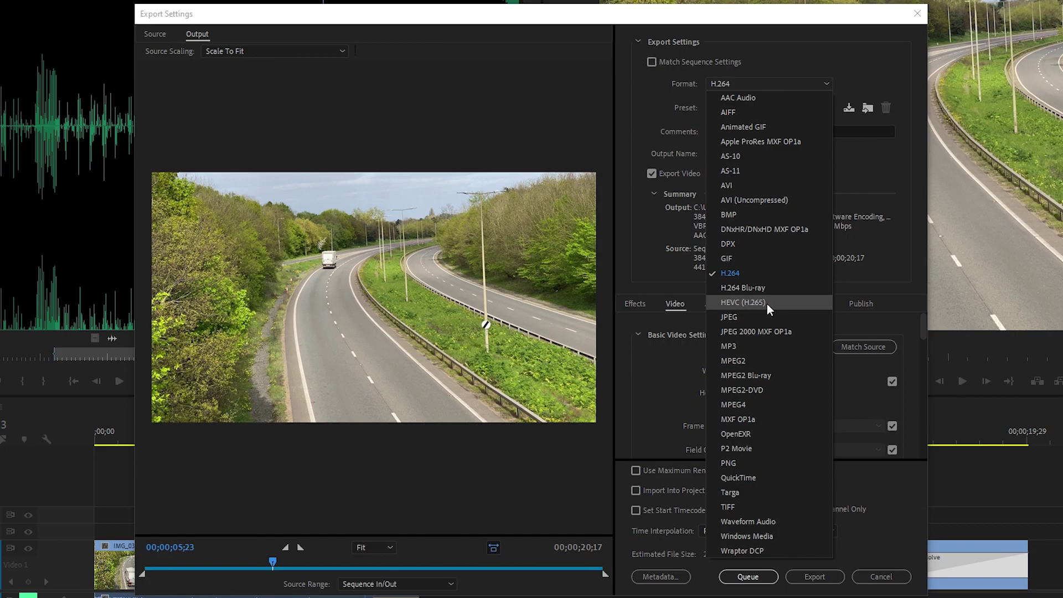
key(Escape)
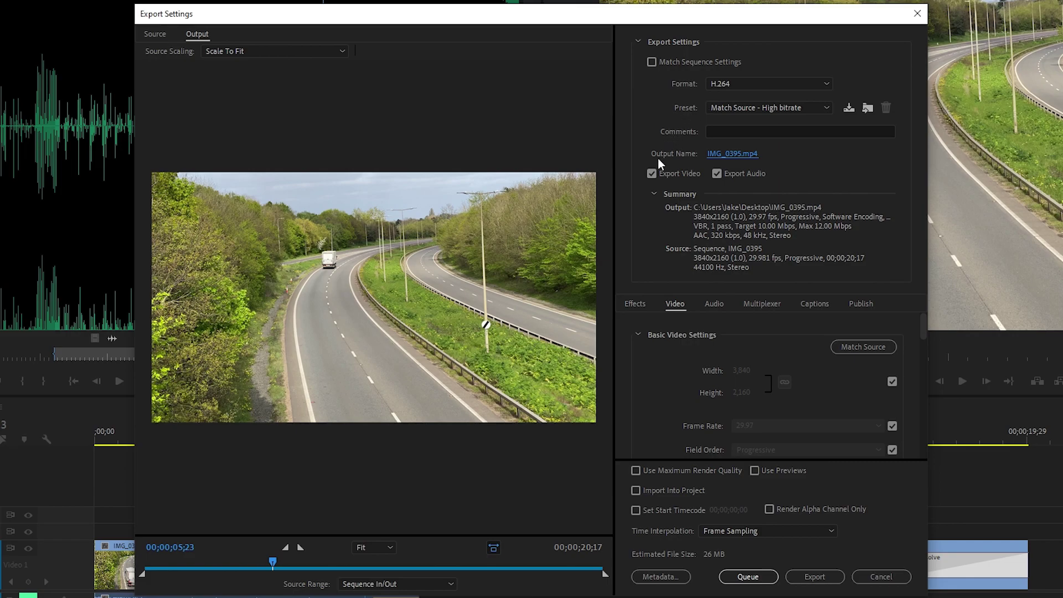
Name the output 'Test Footage For YouTube Tutorial.mp4' in the iPhone 11 Pro Max folder.
click(737, 159)
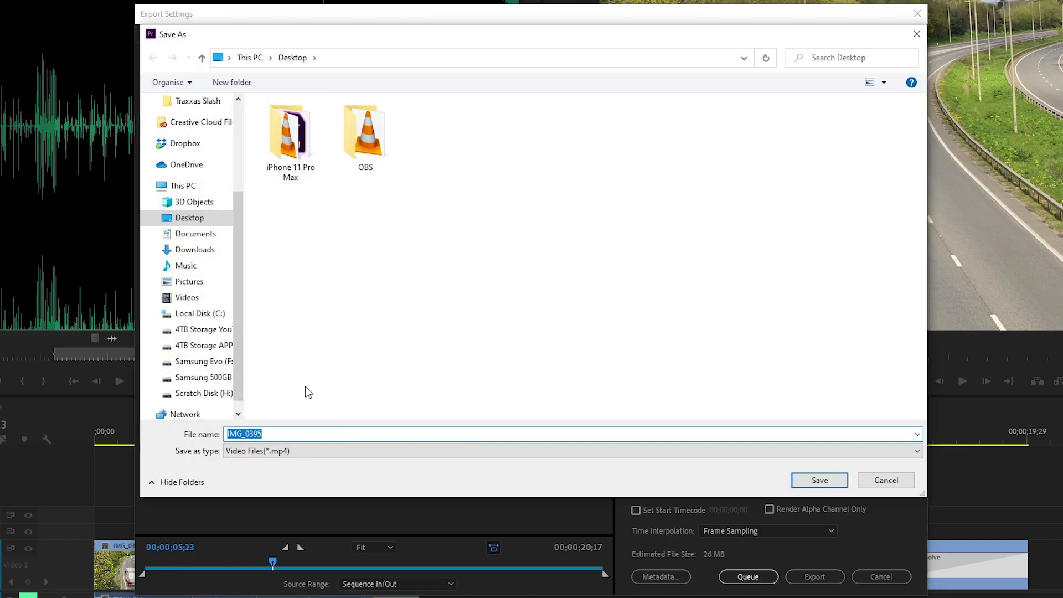
double_click(290, 136)
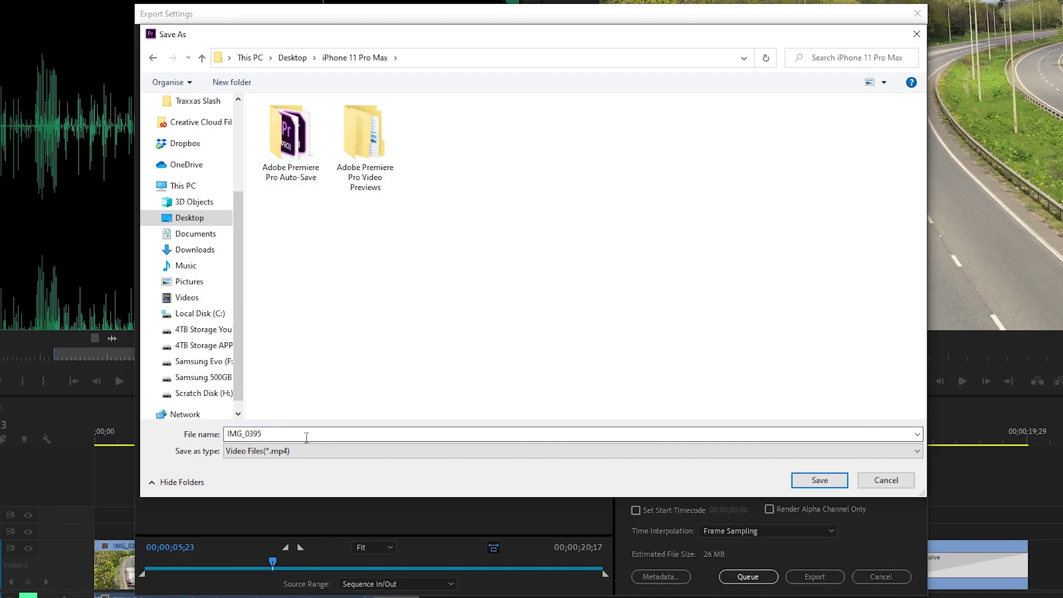
double_click(306, 438)
text(T)
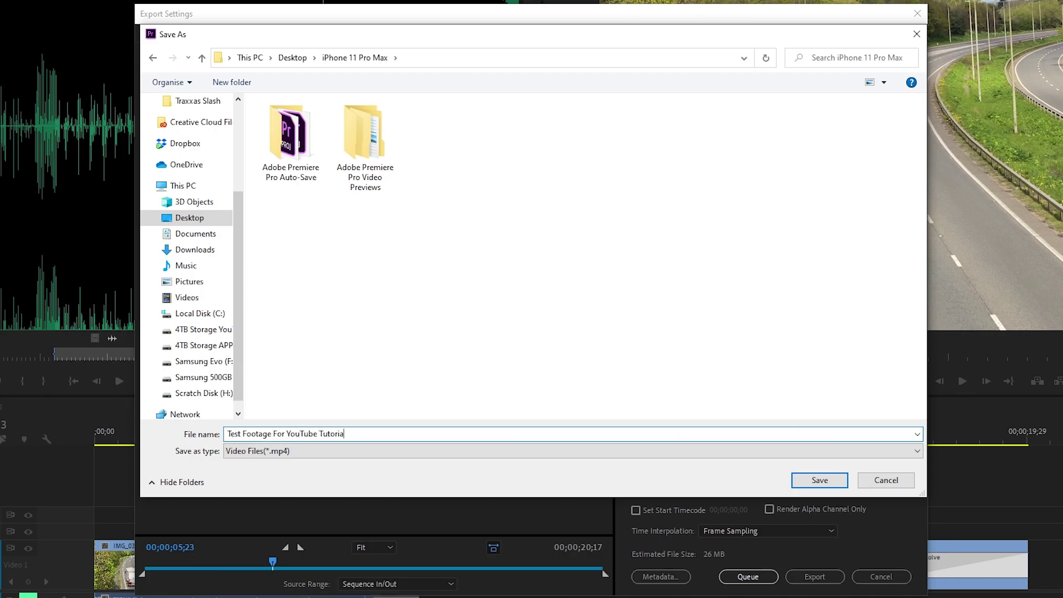
key(BackSpace)
click(820, 481)
scroll(797, 354, down, 5)
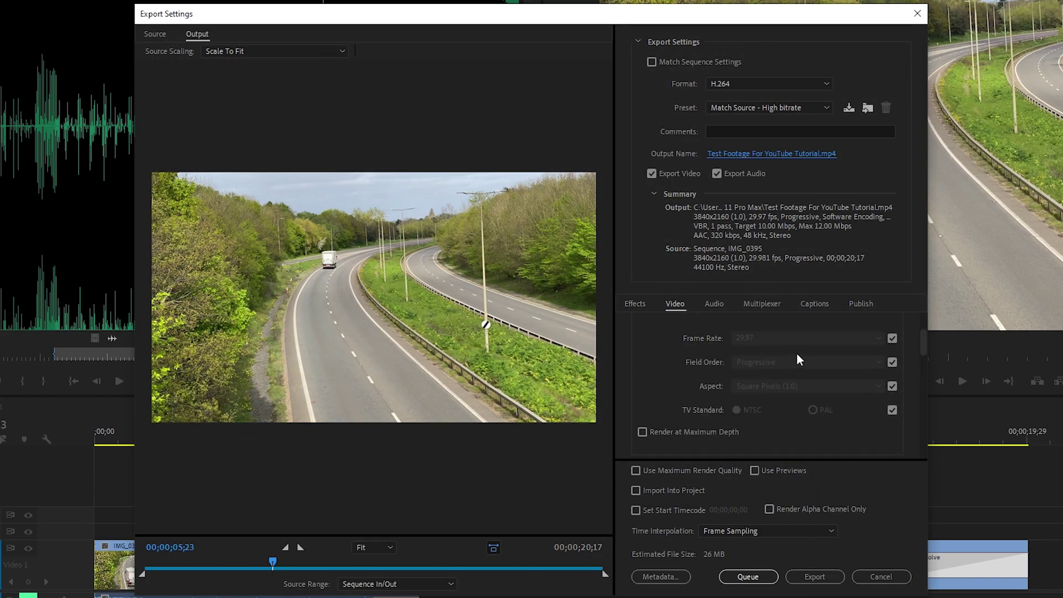
Set Target Bitrate to 25 Mbps under Bitrate Settings and start the export.
scroll(795, 355, down, 2)
drag(925, 368, 926, 431)
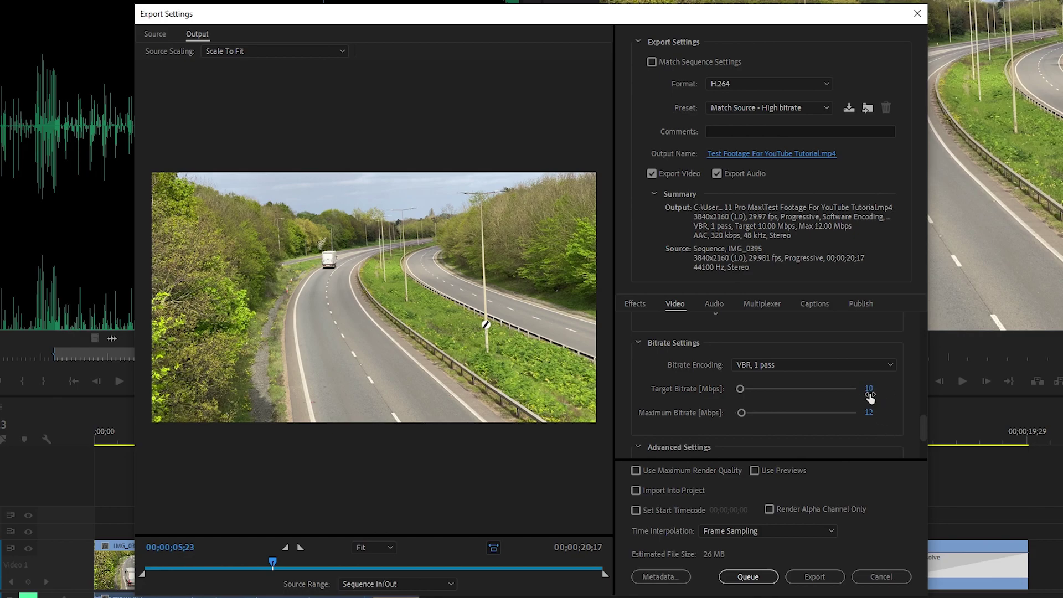
click(869, 389)
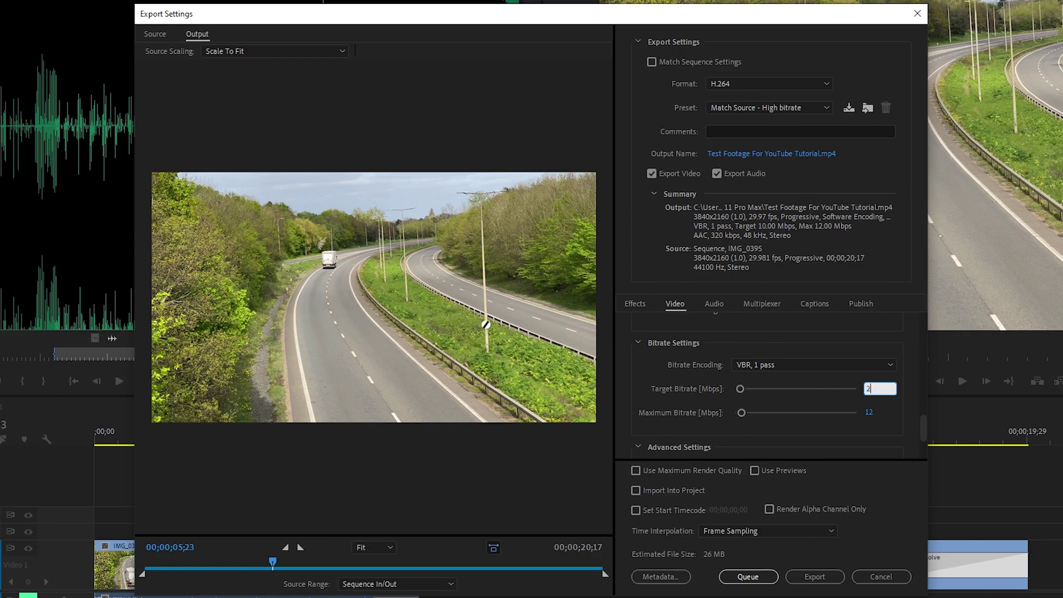
key(Return)
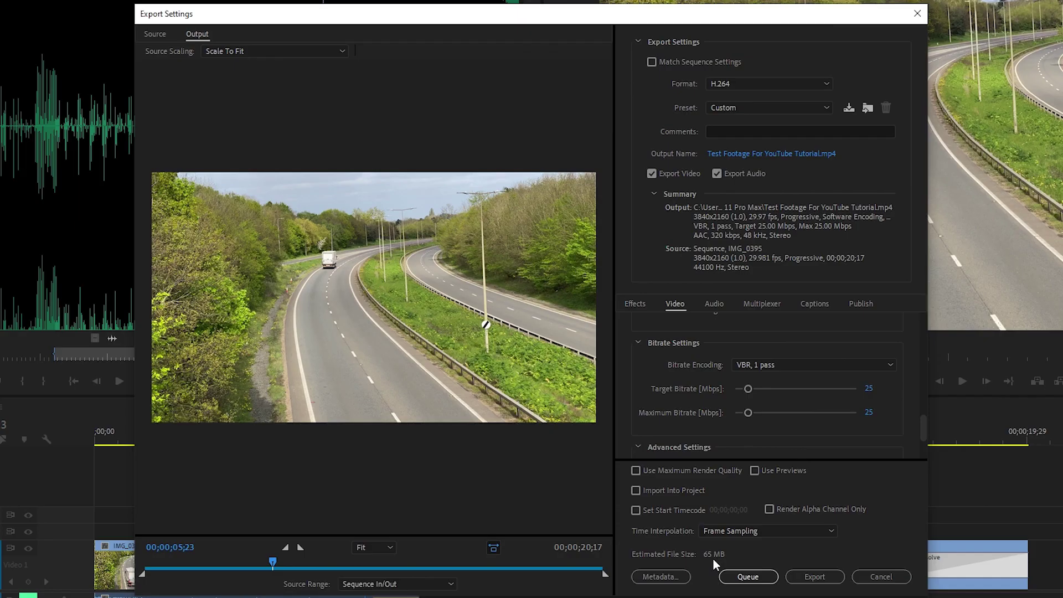
click(807, 578)
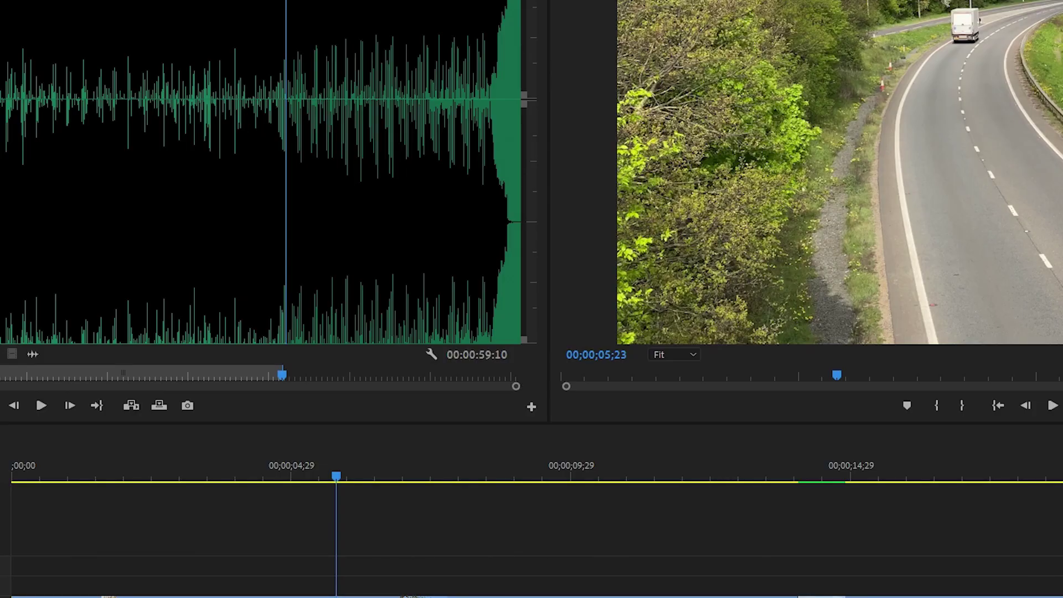
Open the folder containing the exported Test Footage For YouTube Tutorial MP4.
click(234, 590)
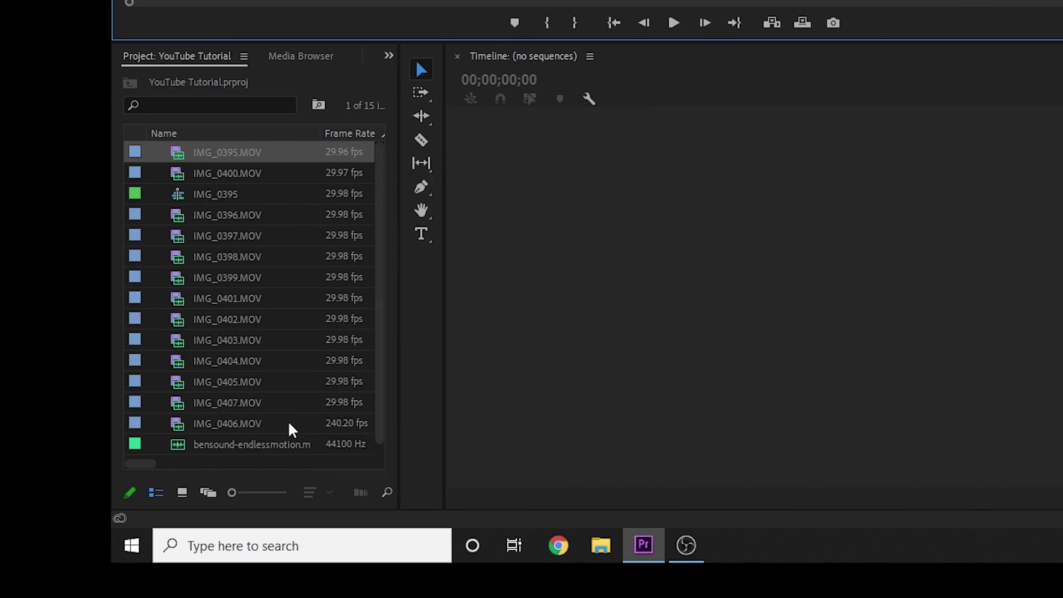
Load the 240 fps clip IMG_0406.MOV into the Source Monitor for preview.
click(247, 421)
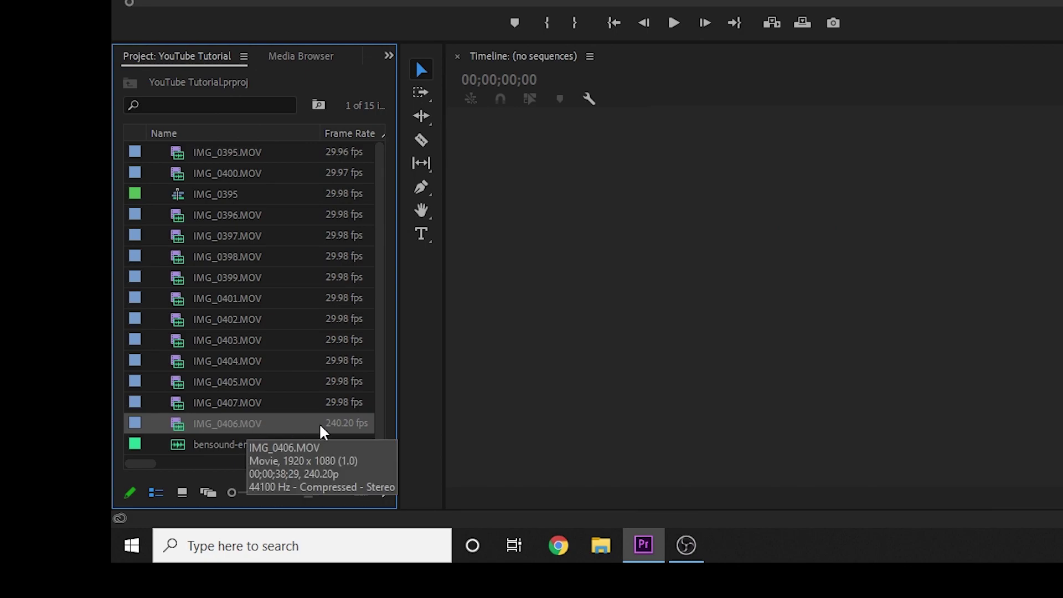
click(277, 420)
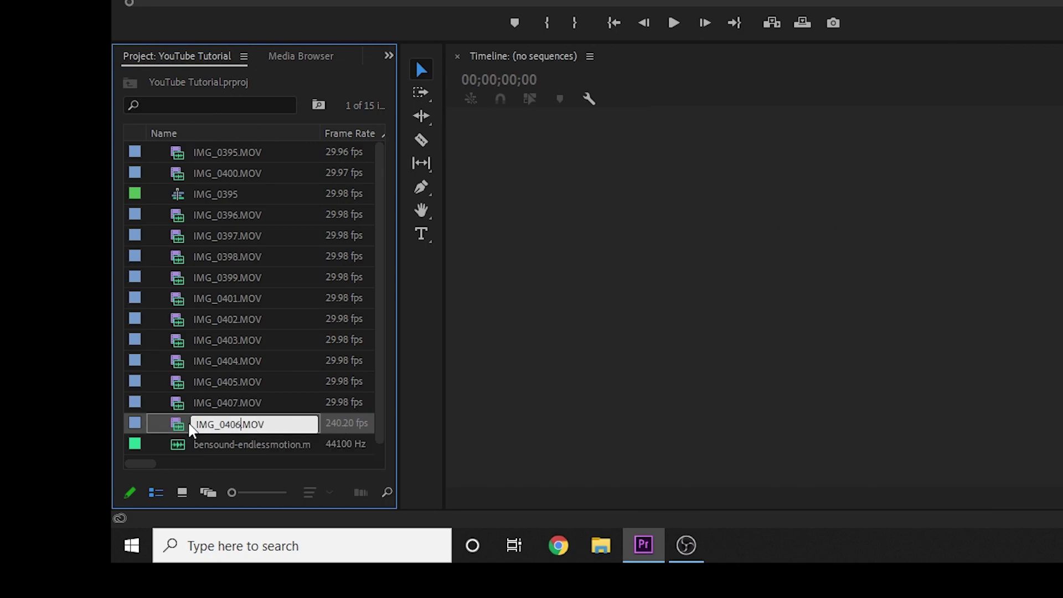
key(Return)
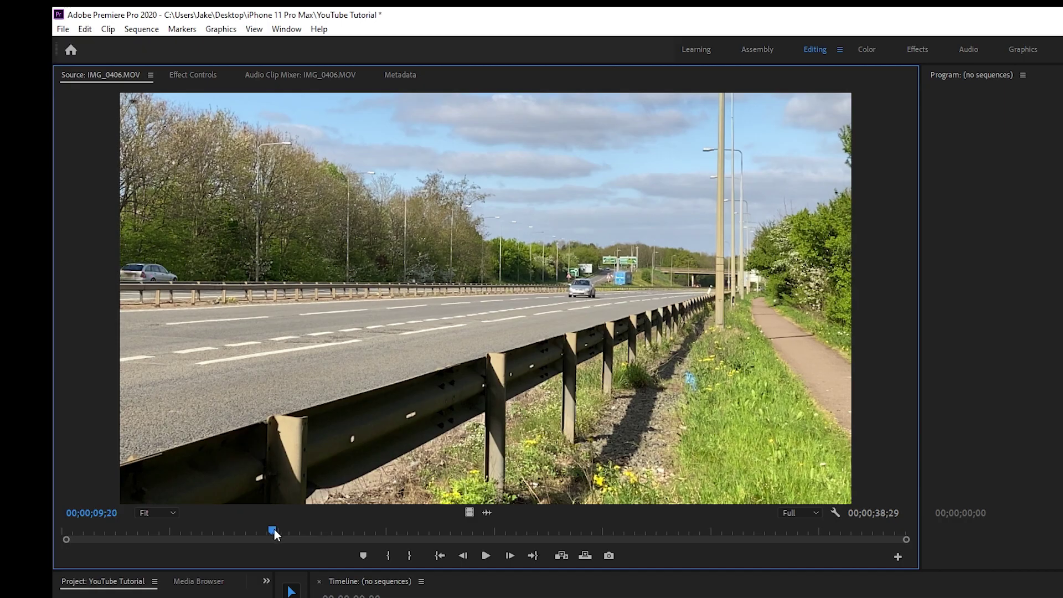
drag(400, 0, 371, 0)
Mark In at 00;00;28;00 and Out at 00;00;36;16 around the passing truck.
drag(253, 533, 671, 556)
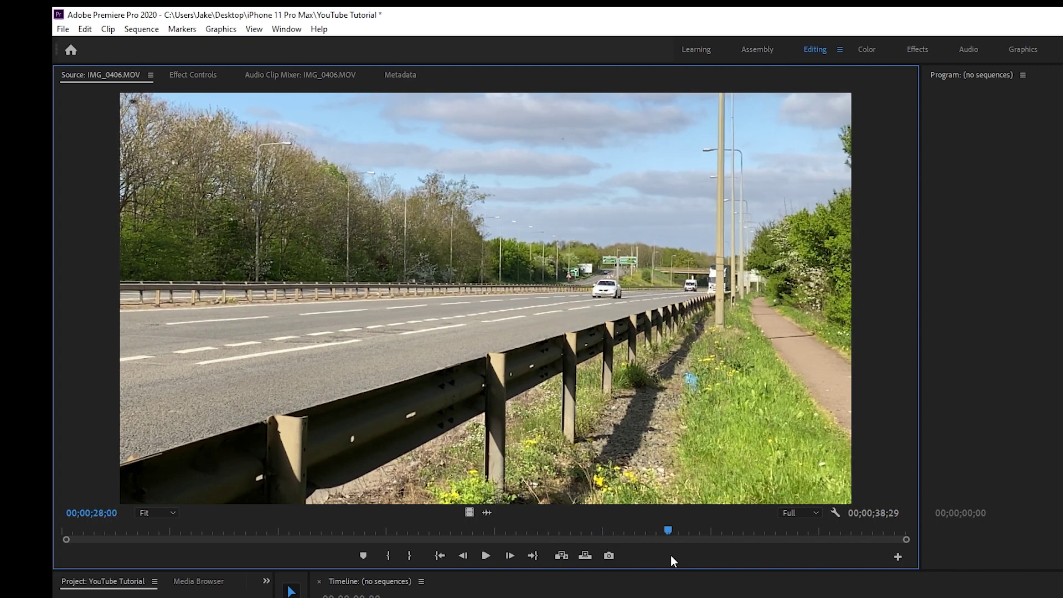
key(i)
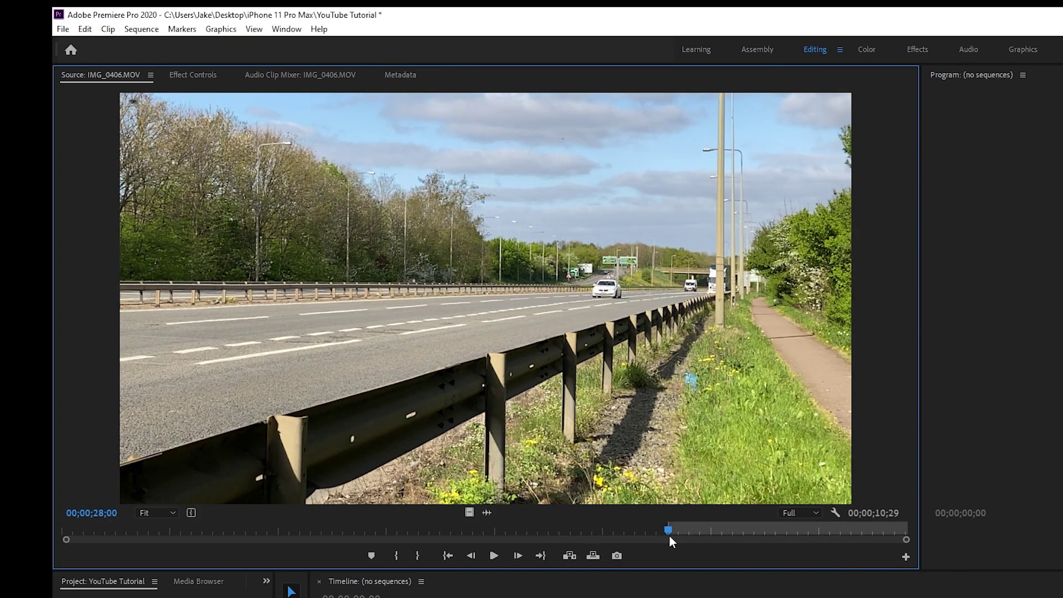
drag(669, 527, 854, 534)
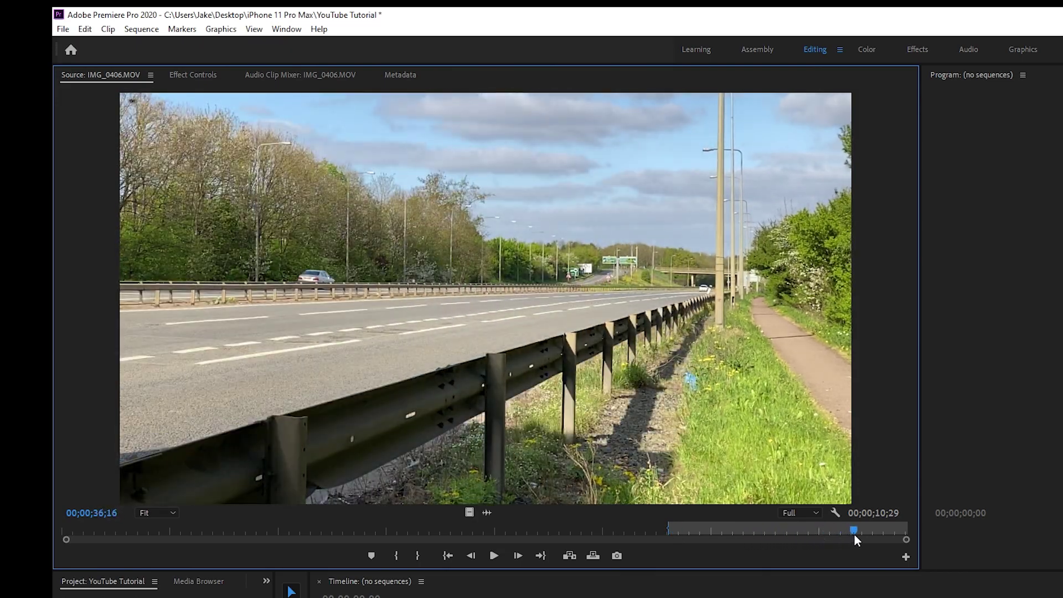
key(o)
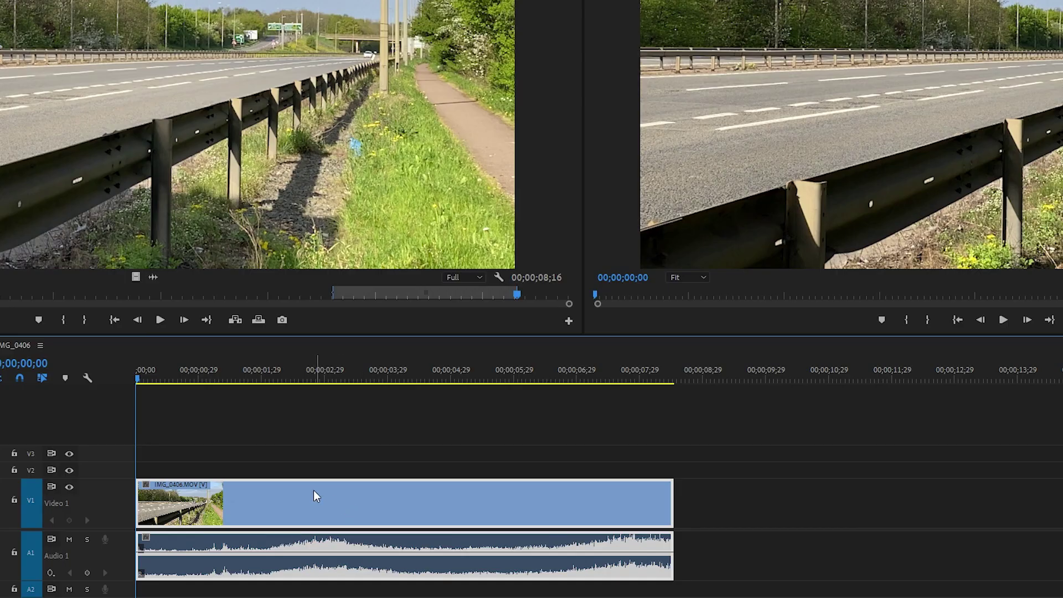
Set the IMG_0406.MOV clip's Speed/Duration to 30% speed.
right_click(315, 493)
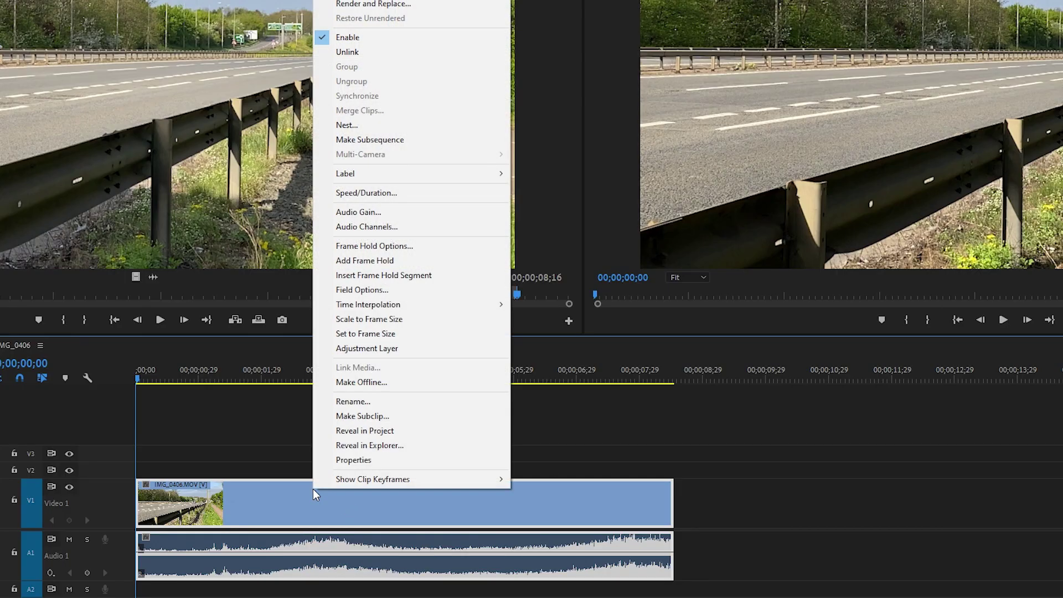
click(360, 193)
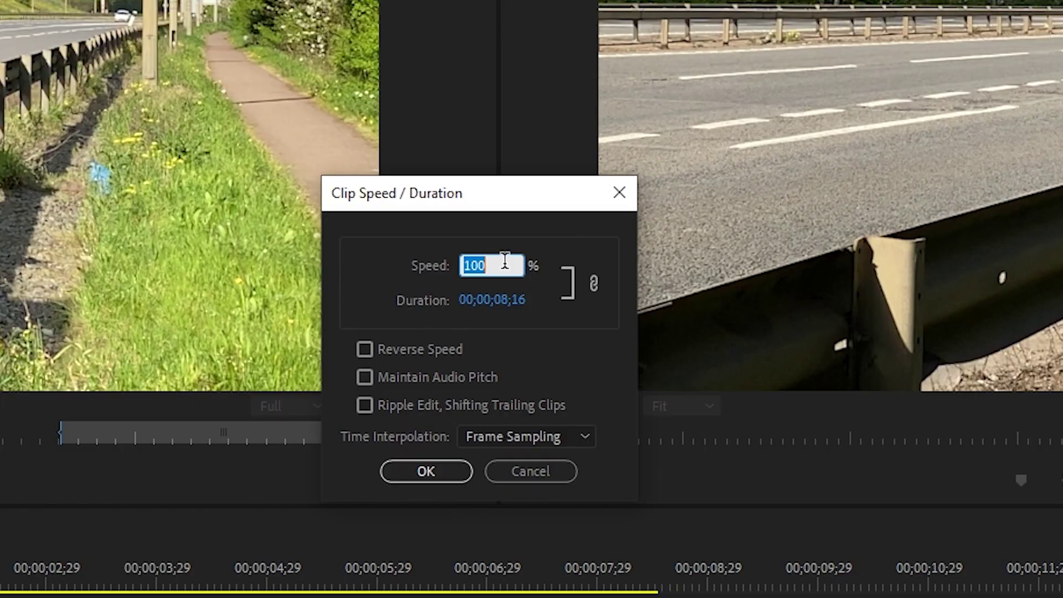
text(30)
click(424, 470)
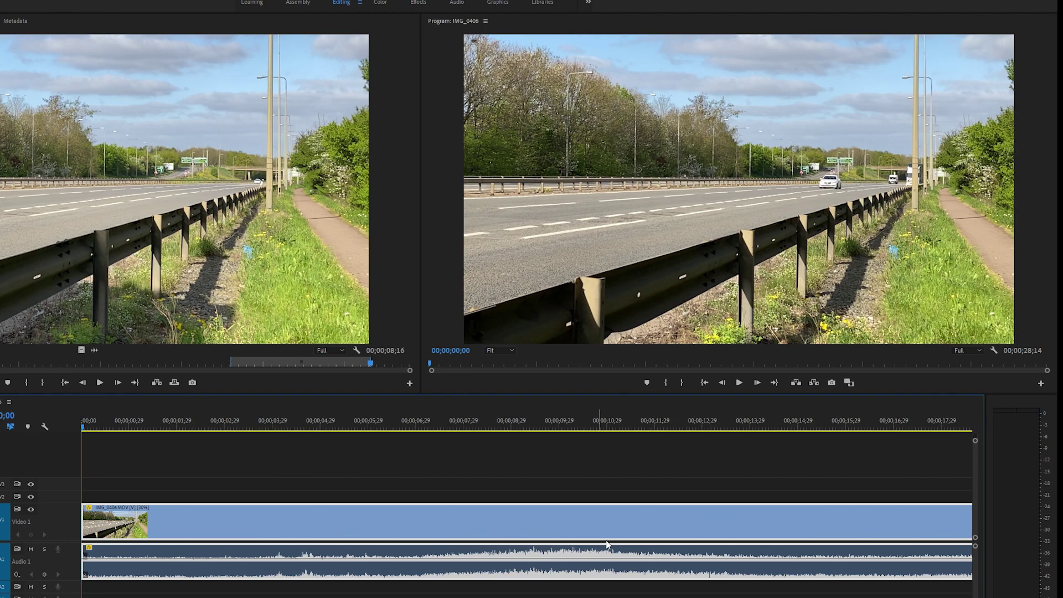
Zoom the timeline to fit the 00;00;28;14 slowed clip and focus the Program Monitor.
key(minus)
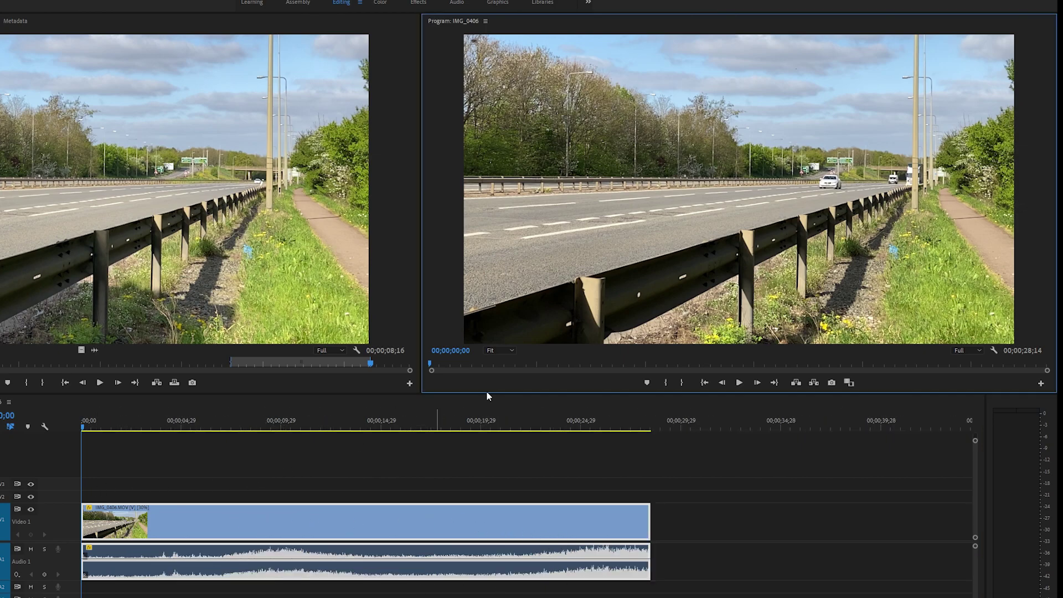
click(839, 178)
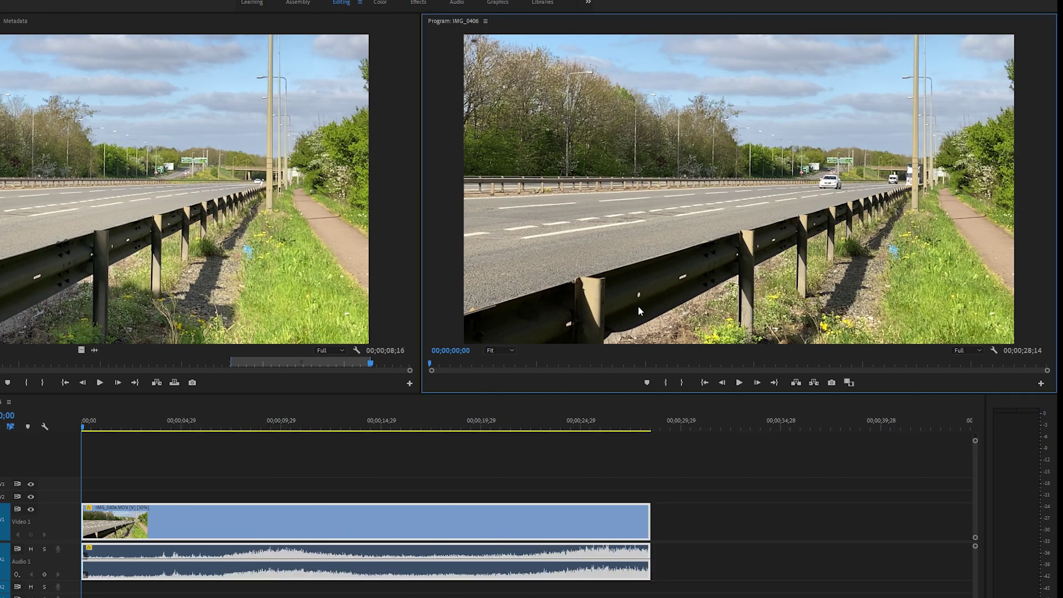